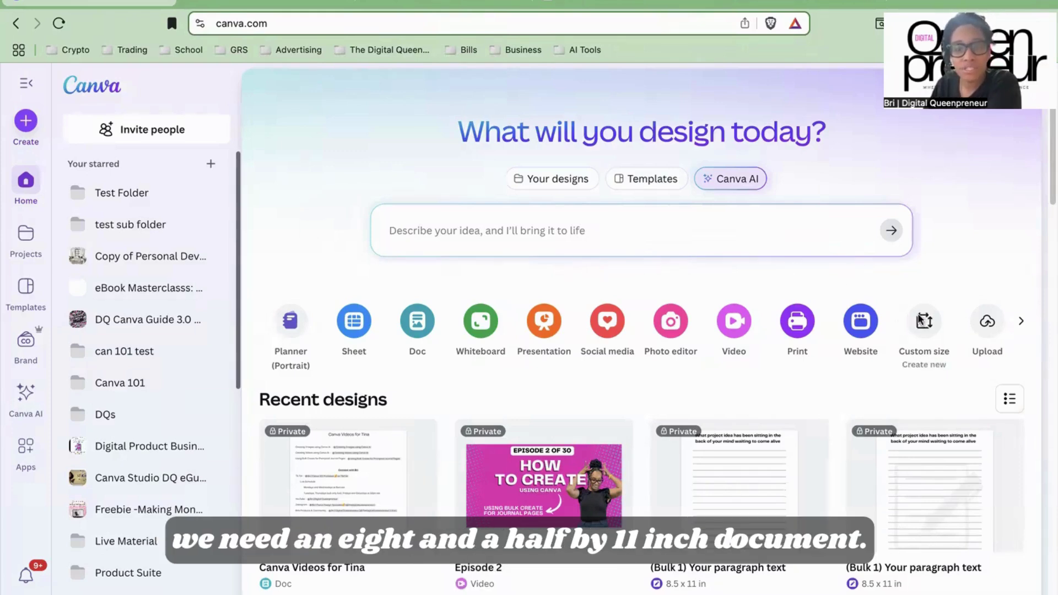
Create a blank 8.5 × 11 in custom-size design, adding then removing a second page
{"action": "left_click", "coordinate": [919, 319]}
{"action": "left_click", "coordinate": [366, 260]}
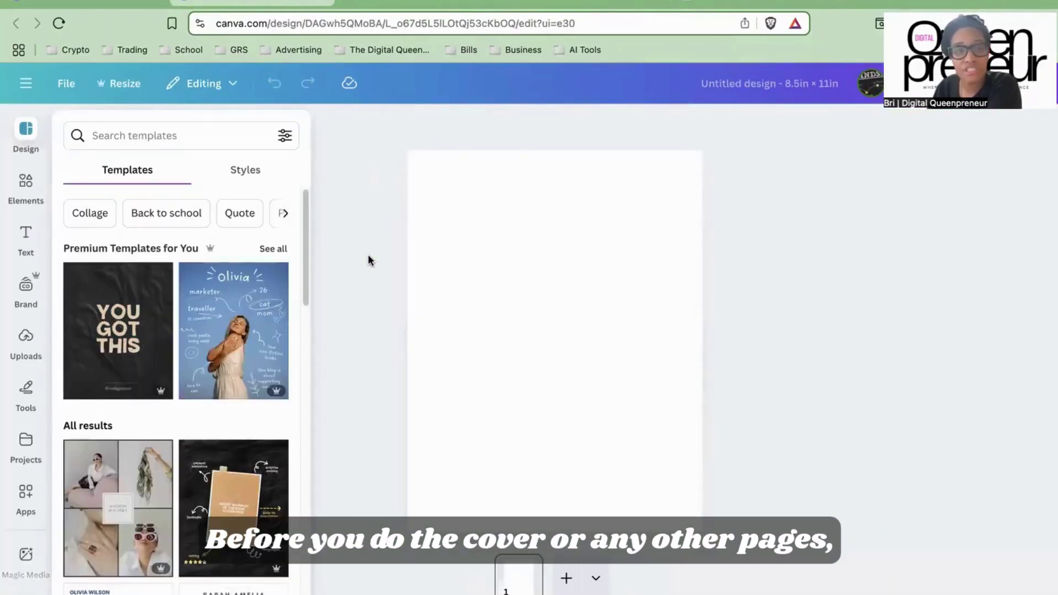
{"action": "left_click", "coordinate": [507, 217]}
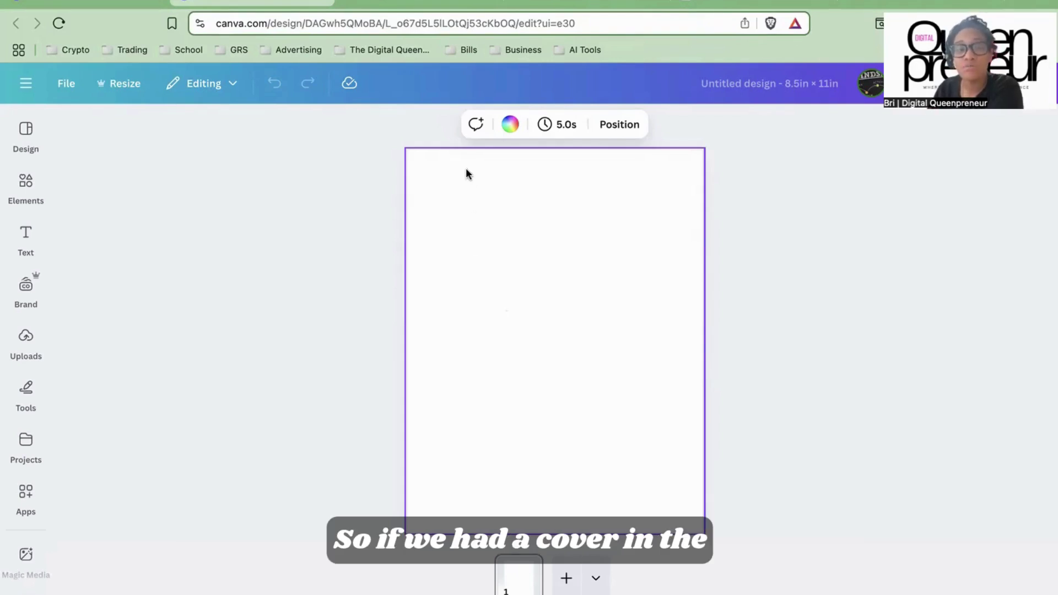
{"action": "left_click", "coordinate": [566, 578]}
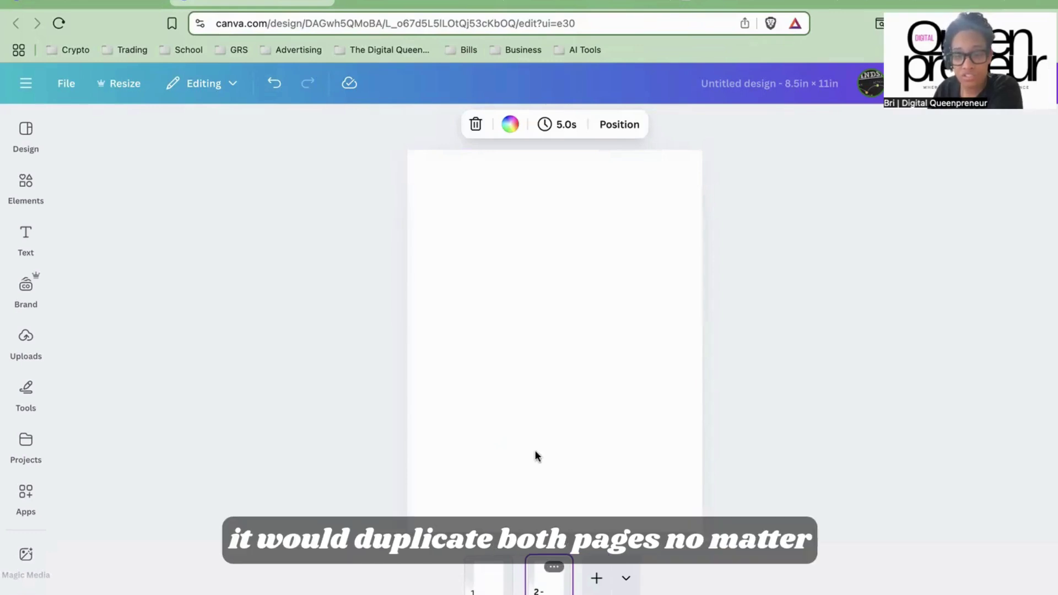
{"action": "key", "text": "Delete"}
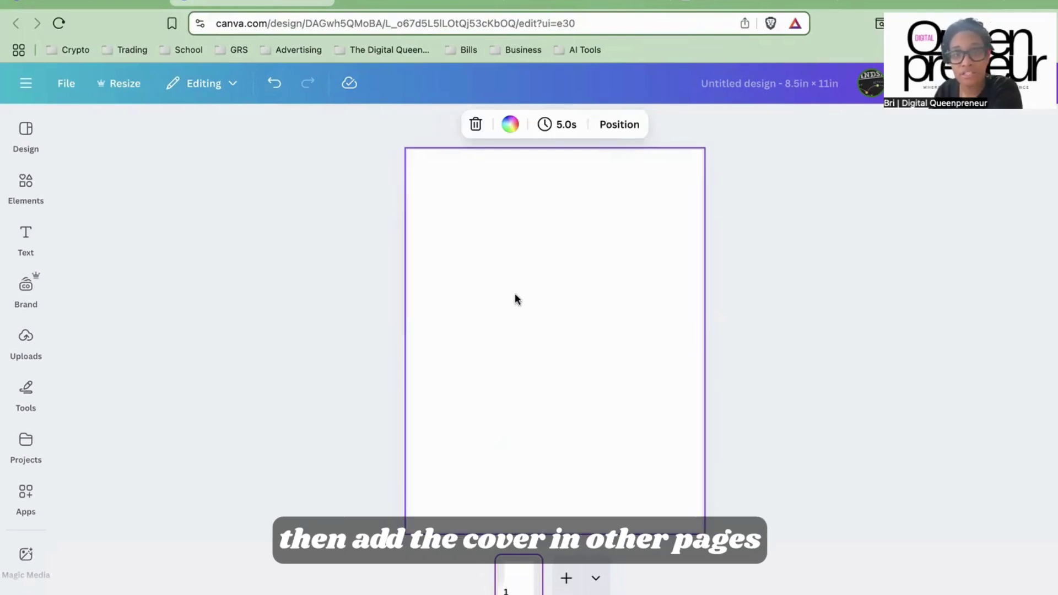
Add a 'Your paragraph text' box in Telegraf at size 32.9, placed at the page top
{"action": "key", "text": "t"}
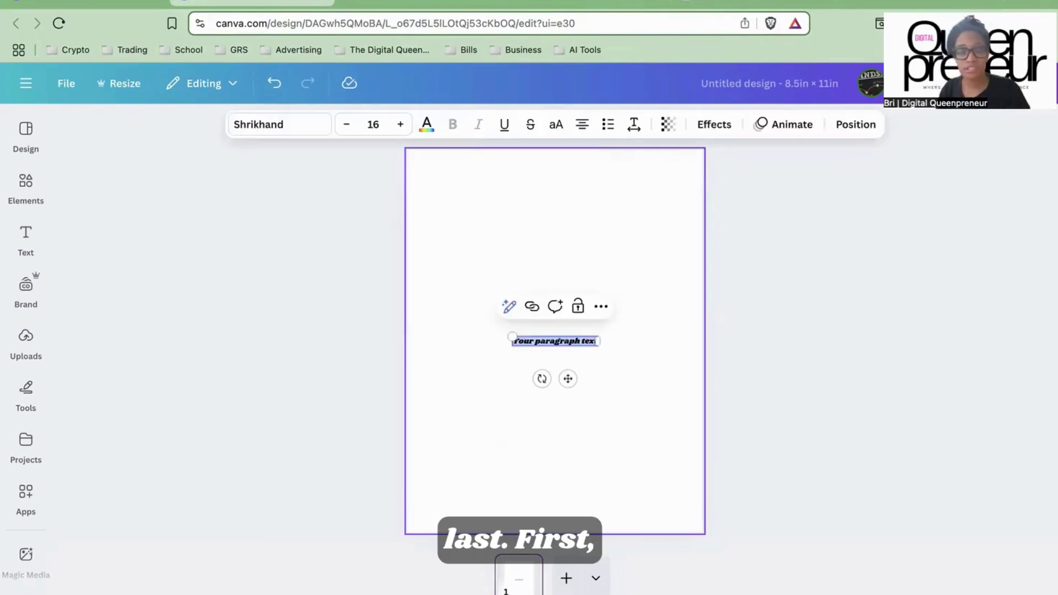
{"action": "left_click", "coordinate": [282, 130]}
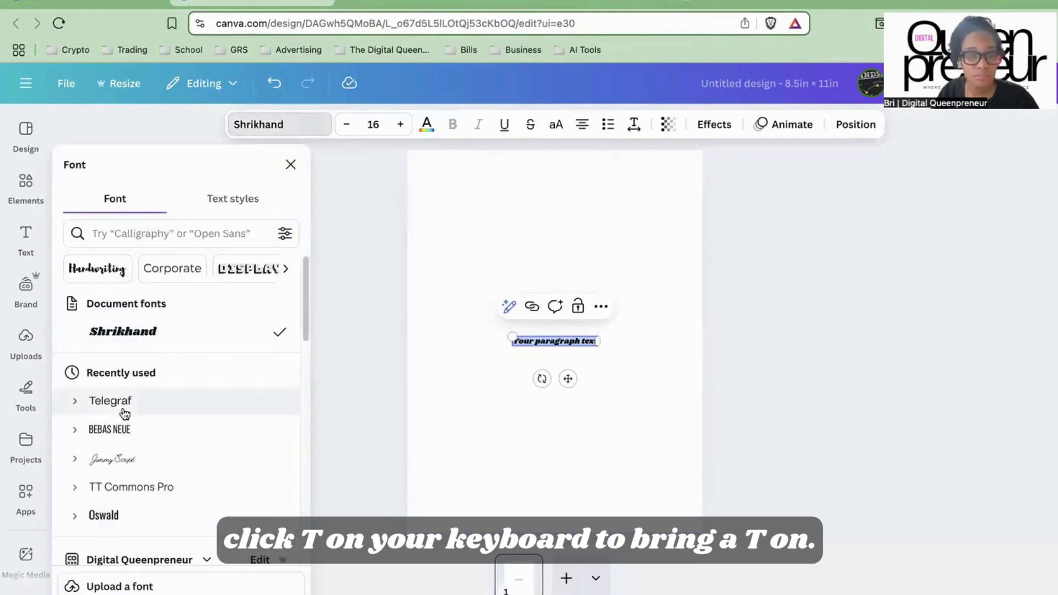
{"action": "left_click", "coordinate": [106, 401]}
{"action": "left_click_drag", "start_coordinate": [513, 334], "coordinate": [446, 290]}
{"action": "left_click_drag", "start_coordinate": [531, 378], "coordinate": [568, 215]}
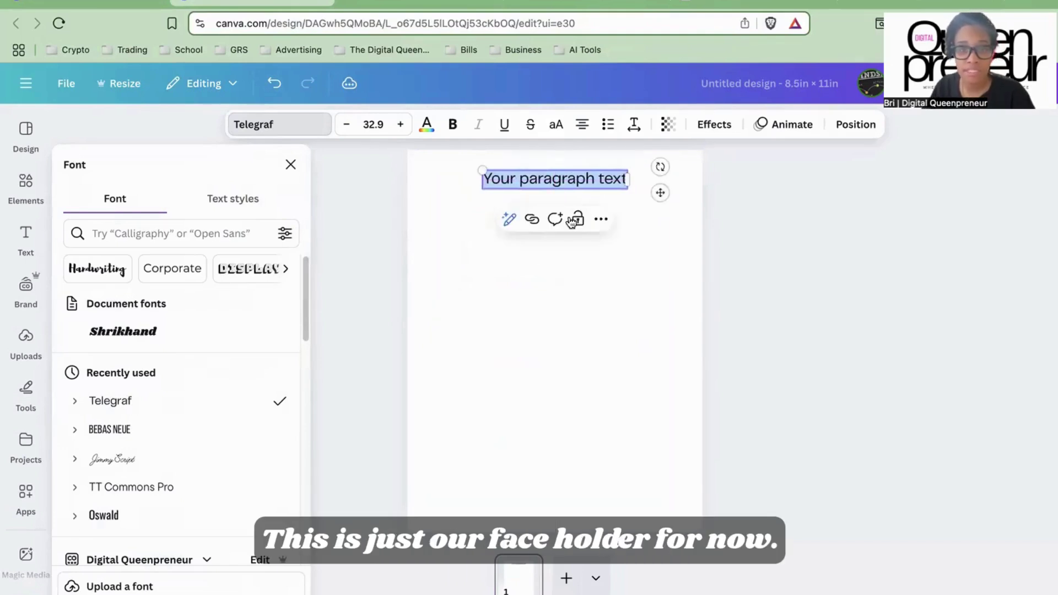
{"action": "left_click", "coordinate": [503, 340]}
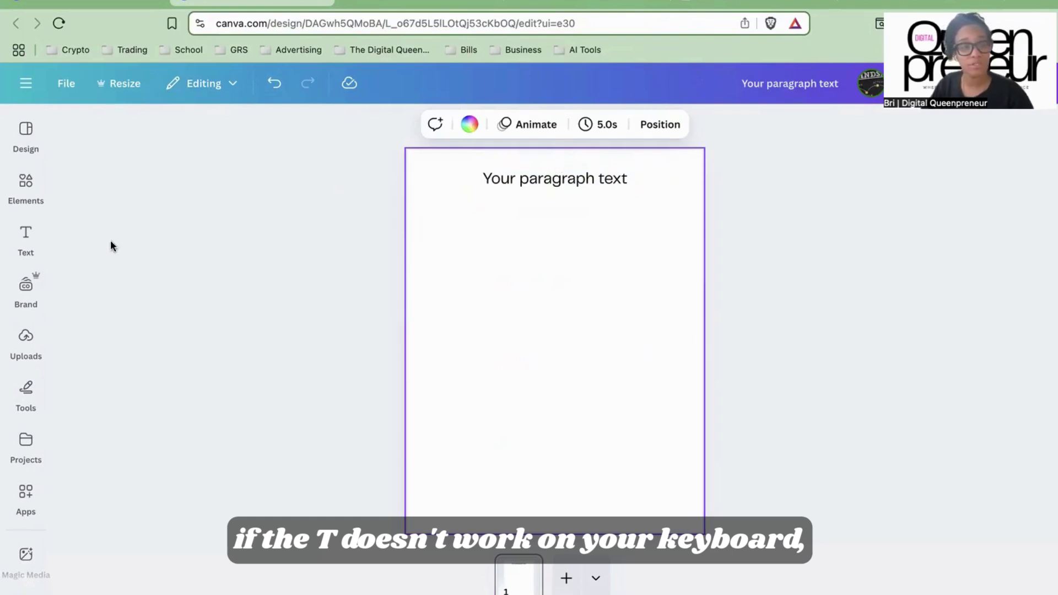
{"action": "left_click", "coordinate": [26, 237]}
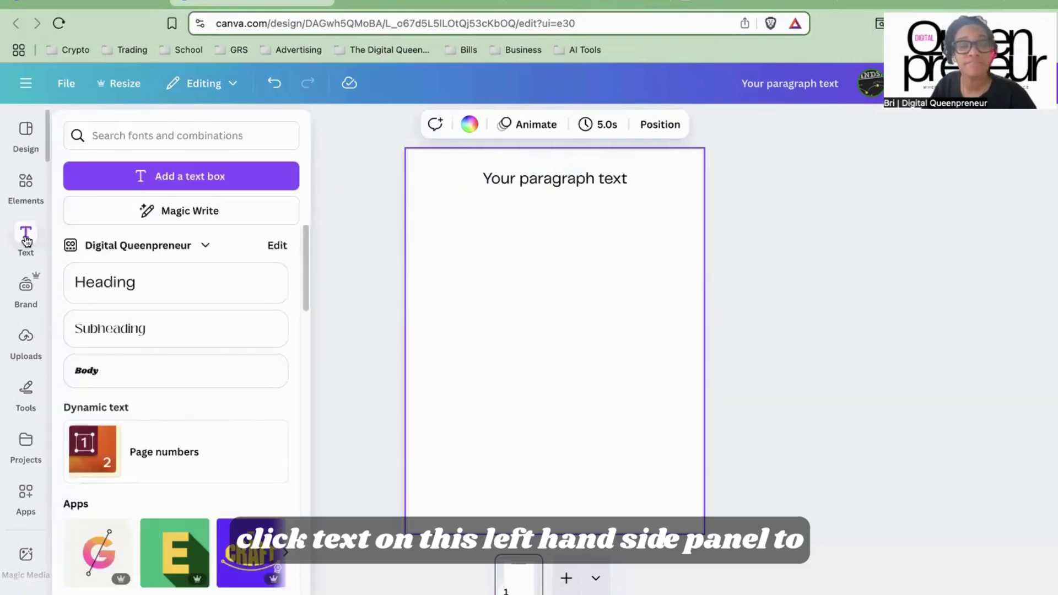
{"action": "left_click", "coordinate": [625, 234]}
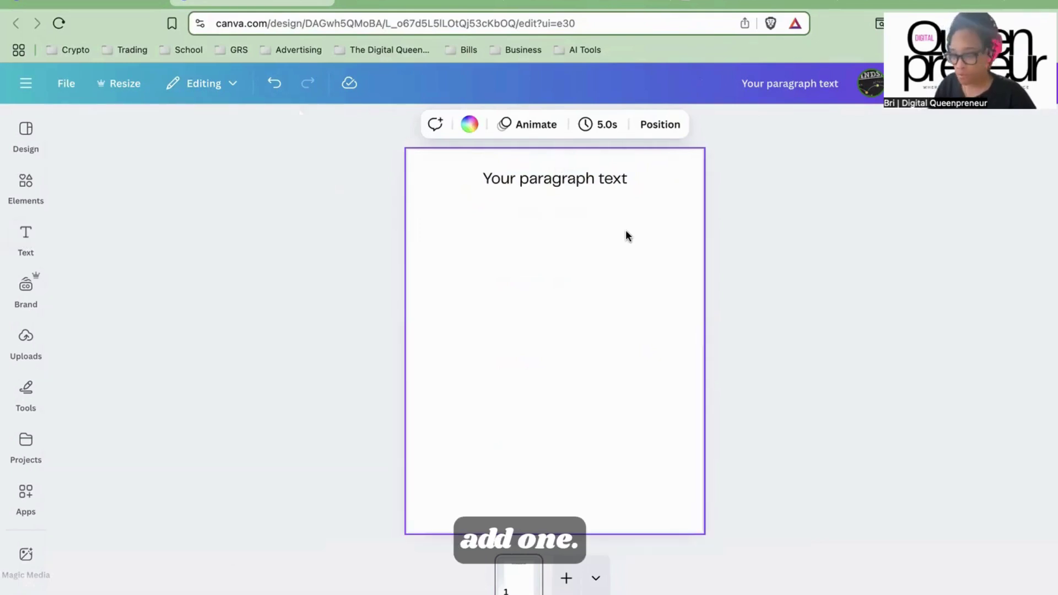
Add a stroke-weight 1 horizontal line under the heading, stretched across the page width
{"action": "key", "text": "l"}
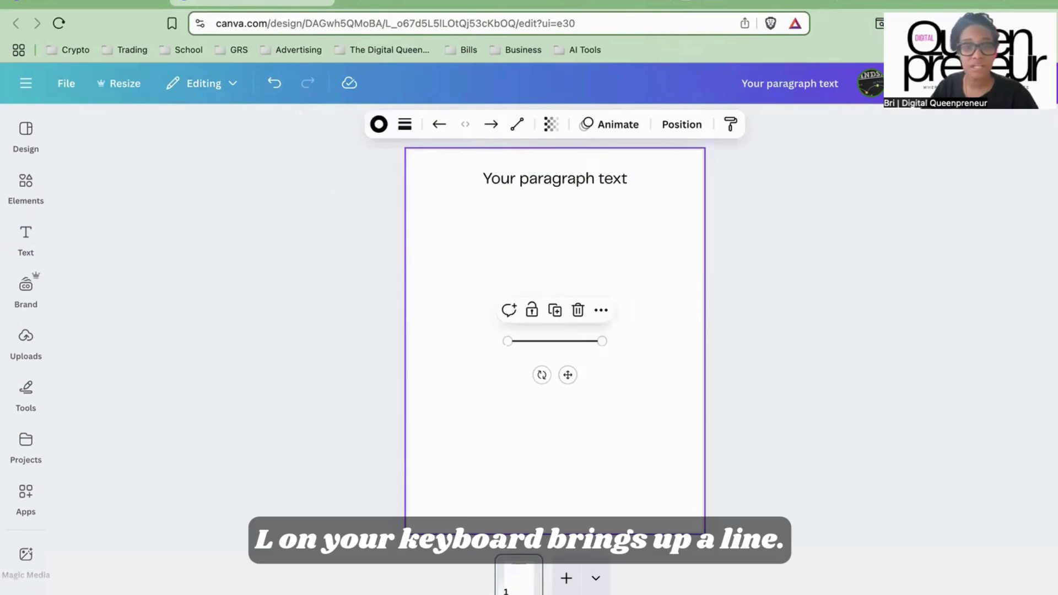
{"action": "left_click", "coordinate": [404, 125]}
{"action": "left_click_drag", "start_coordinate": [321, 253], "coordinate": [313, 258]}
{"action": "mouse_move", "coordinate": [567, 373]}
{"action": "left_mouse_down"}
{"action": "mouse_move", "coordinate": [512, 247]}
{"action": "mouse_move", "coordinate": [499, 248]}
{"action": "left_mouse_up"}
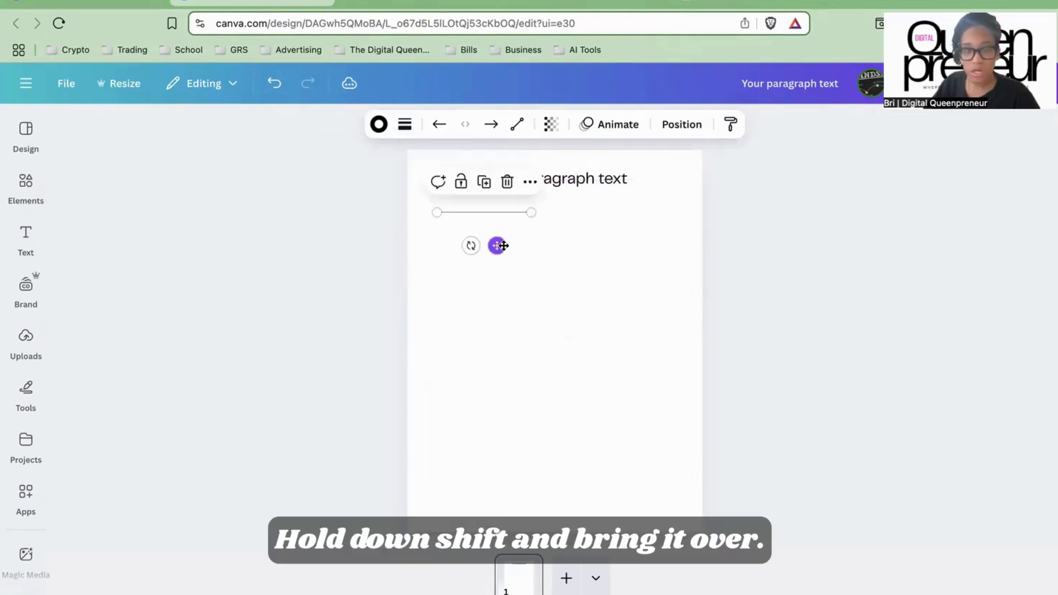
{"action": "left_click_drag", "start_coordinate": [531, 211], "coordinate": [672, 212]}
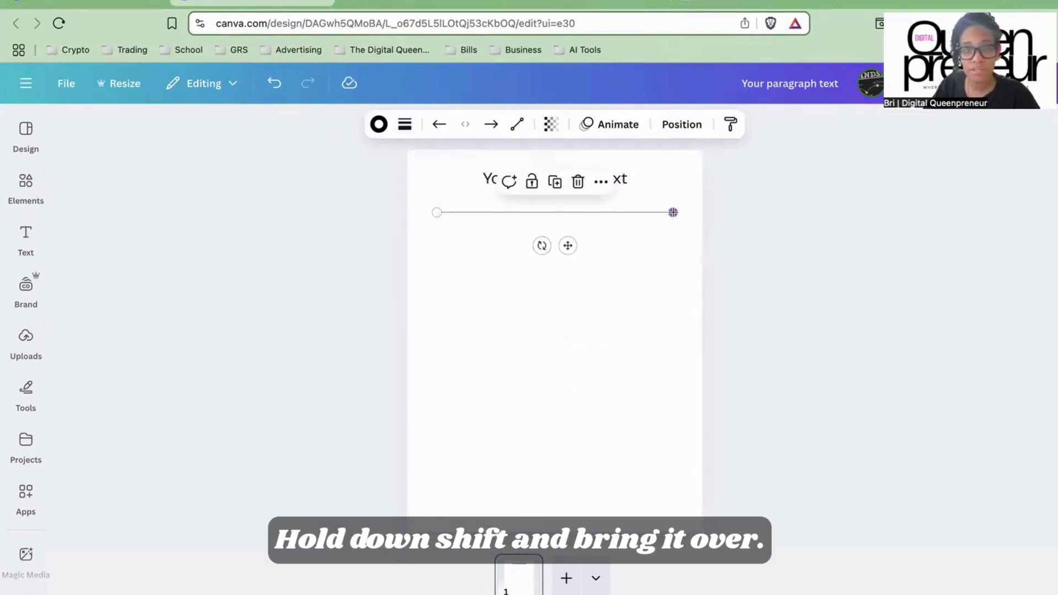
Duplicate the line repeatedly to stack evenly spaced writing lines down the page
{"action": "left_click", "coordinate": [550, 187]}
{"action": "left_click_drag", "start_coordinate": [571, 250], "coordinate": [574, 262]}
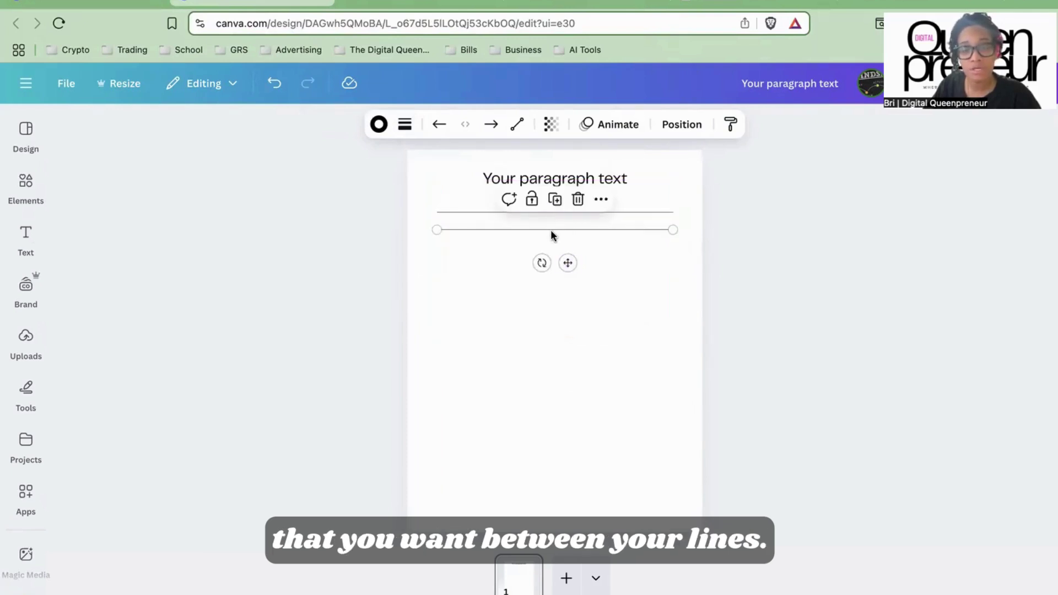
{"action": "left_click", "coordinate": [554, 200]}
{"action": "left_click", "coordinate": [554, 217]}
{"action": "left_click", "coordinate": [554, 233]}
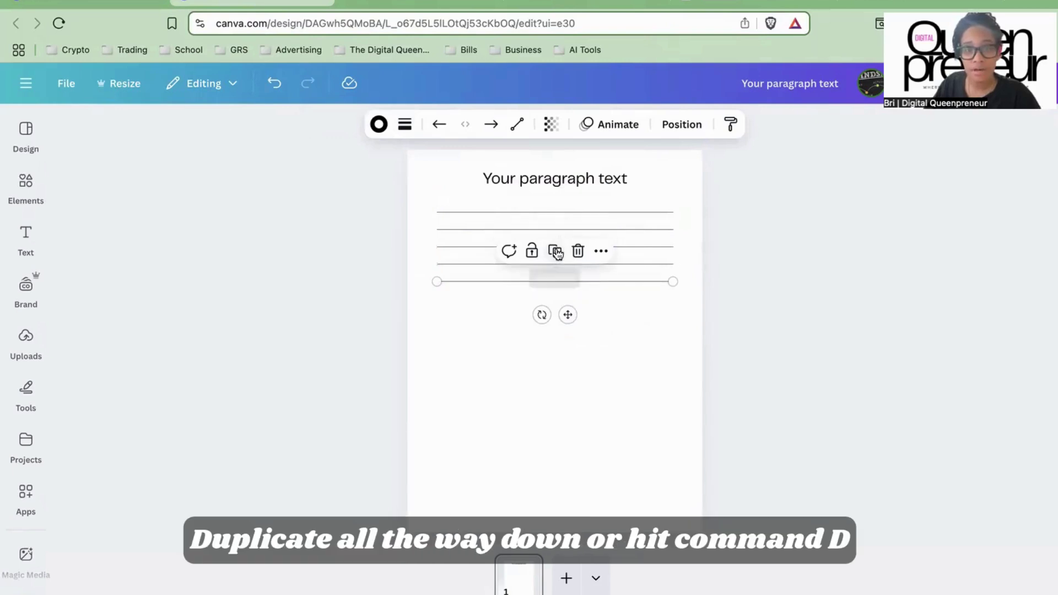
{"action": "left_click", "coordinate": [555, 251]}
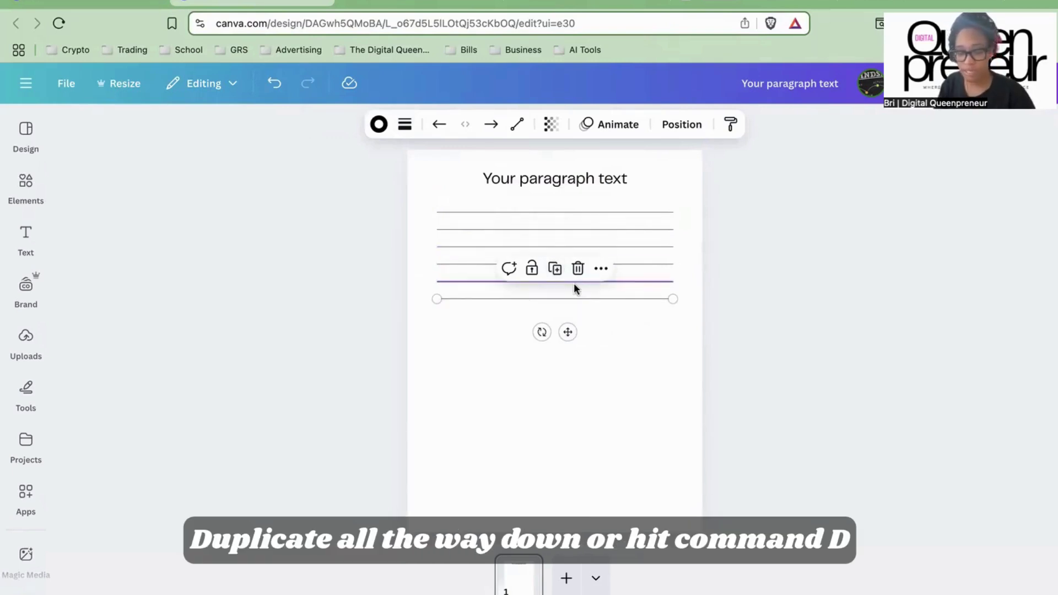
{"action": "key", "text": "super+d"}
{"action": "key", "text": "super+d"}
{"action": "key", "text": "super+d"}
{"action": "key", "text": "super+d"}
{"action": "key", "text": "super+d"}
{"action": "key", "text": "super+d"}
{"action": "key", "text": "super+d"}
{"action": "key", "text": "super+d"}
{"action": "key", "text": "super+d"}
{"action": "key", "text": "super+d"}
{"action": "key", "text": "super+d"}
{"action": "key", "text": "super+d"}
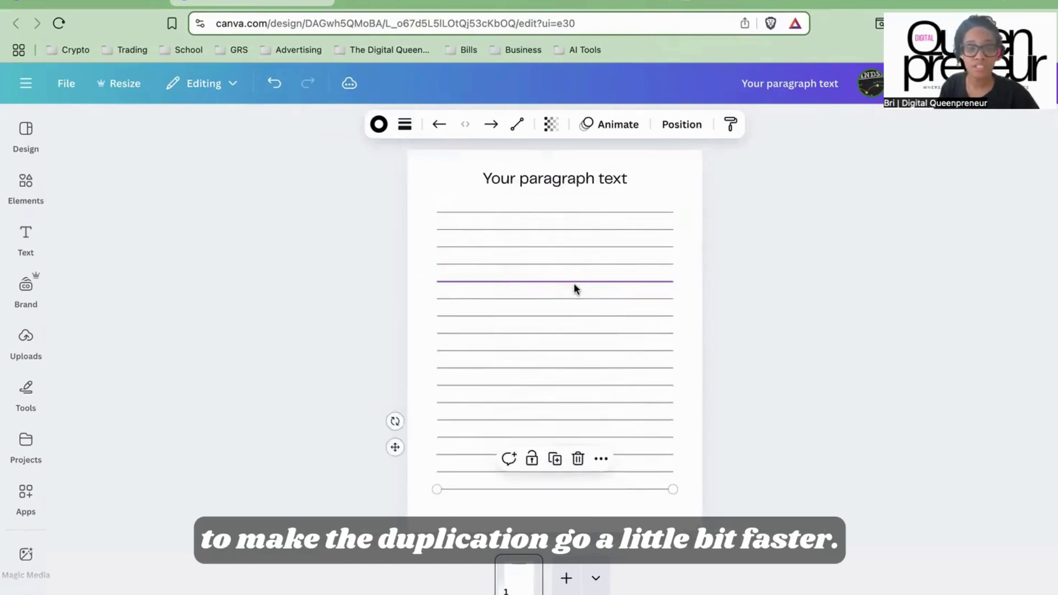
{"action": "left_click", "coordinate": [418, 378]}
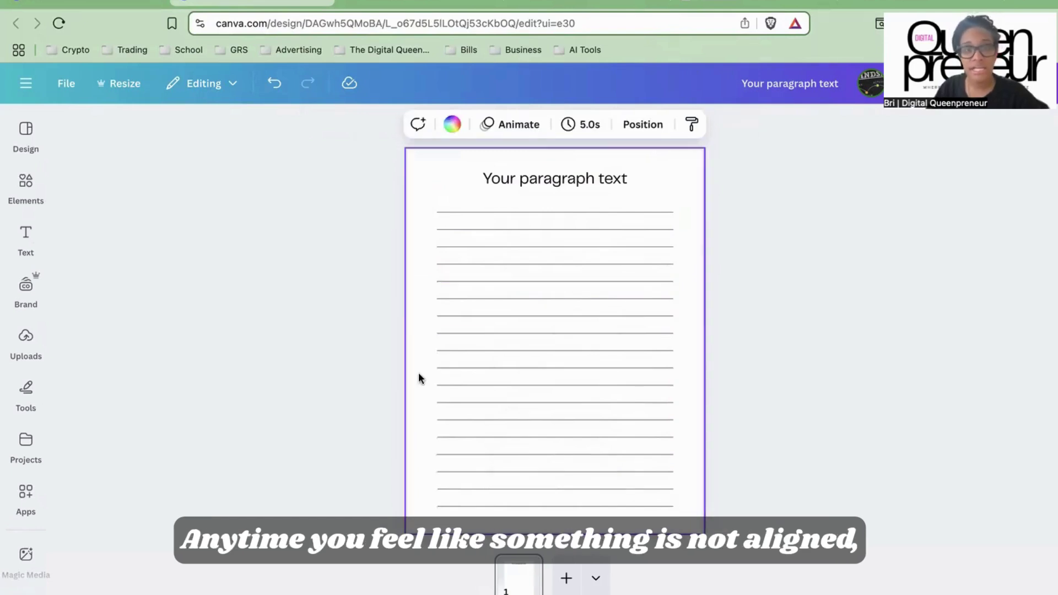
{"action": "left_click_drag", "start_coordinate": [310, 186], "coordinate": [450, 569]}
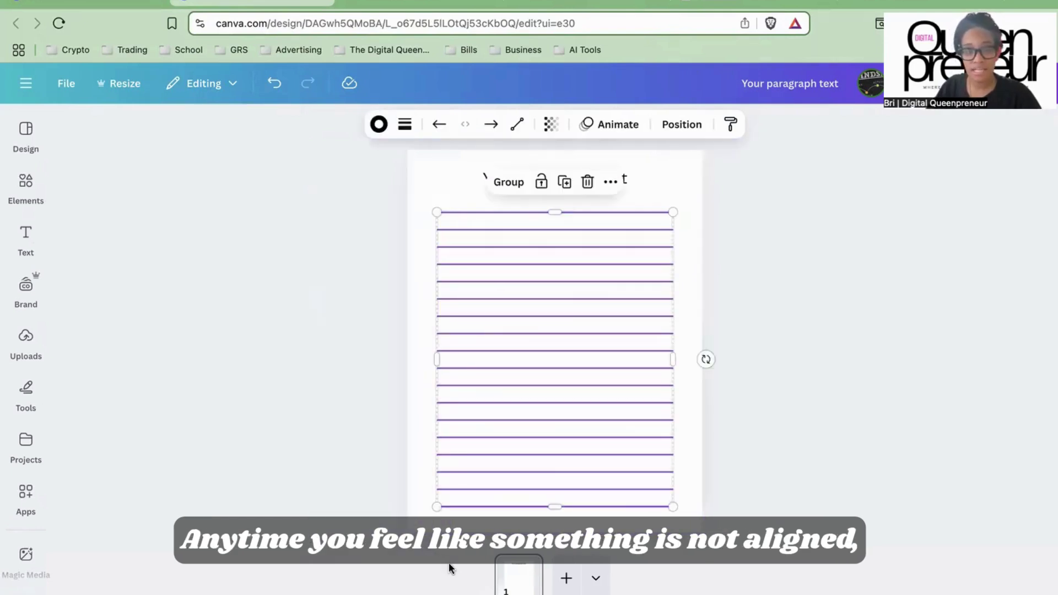
{"action": "left_click", "coordinate": [610, 182]}
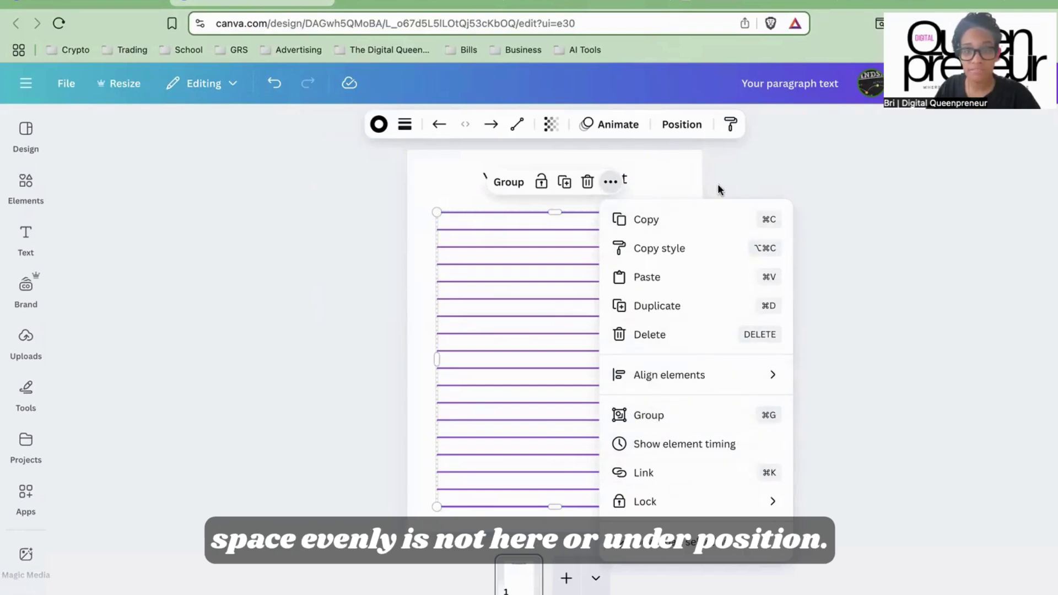
{"action": "left_click", "coordinate": [668, 124]}
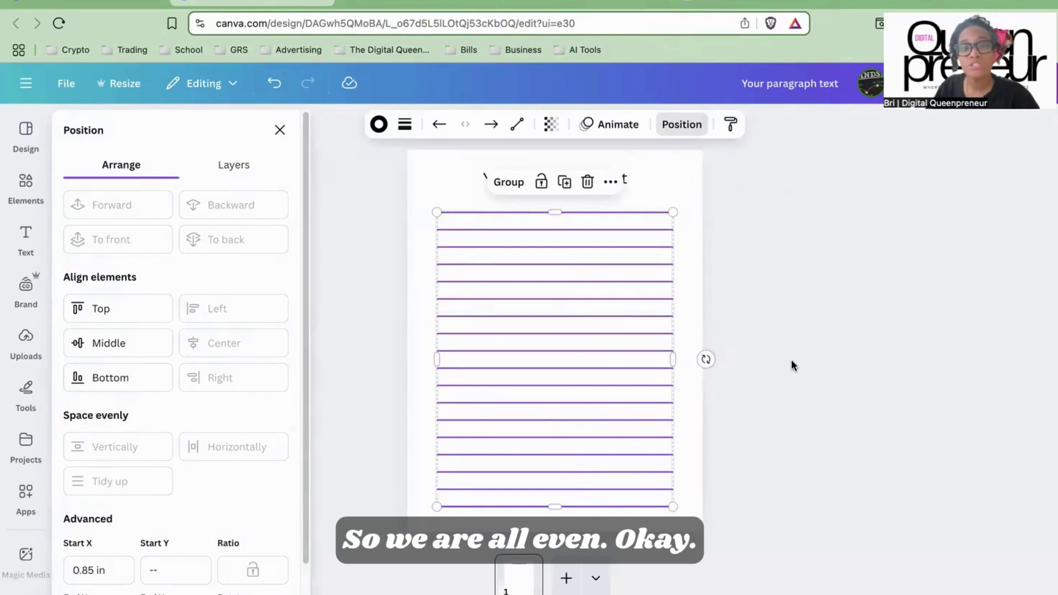
{"action": "left_click", "coordinate": [787, 336]}
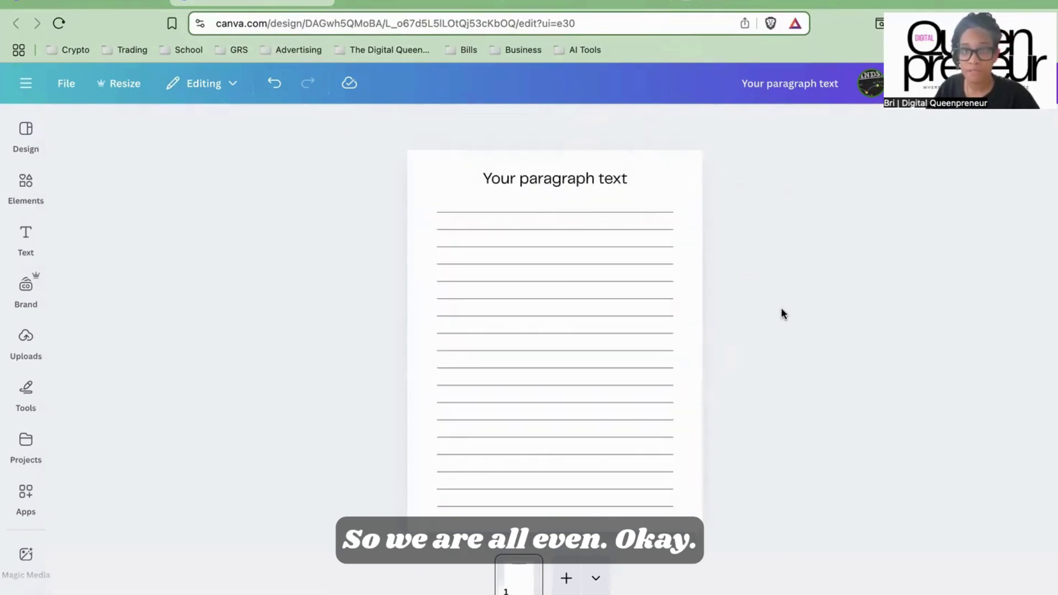
{"action": "left_click", "coordinate": [855, 5]}
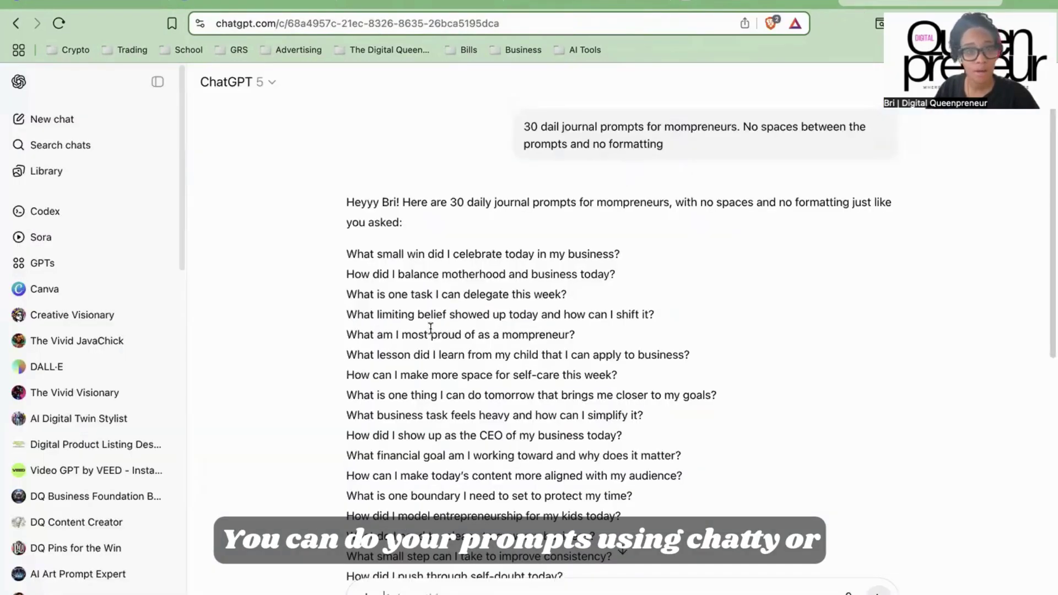
In ChatGPT, copy the prompt 'What would my dream schedule look like and how can I move closer to it?'
{"action": "scroll", "coordinate": [430, 328], "scroll_direction": "down", "scroll_amount": 5}
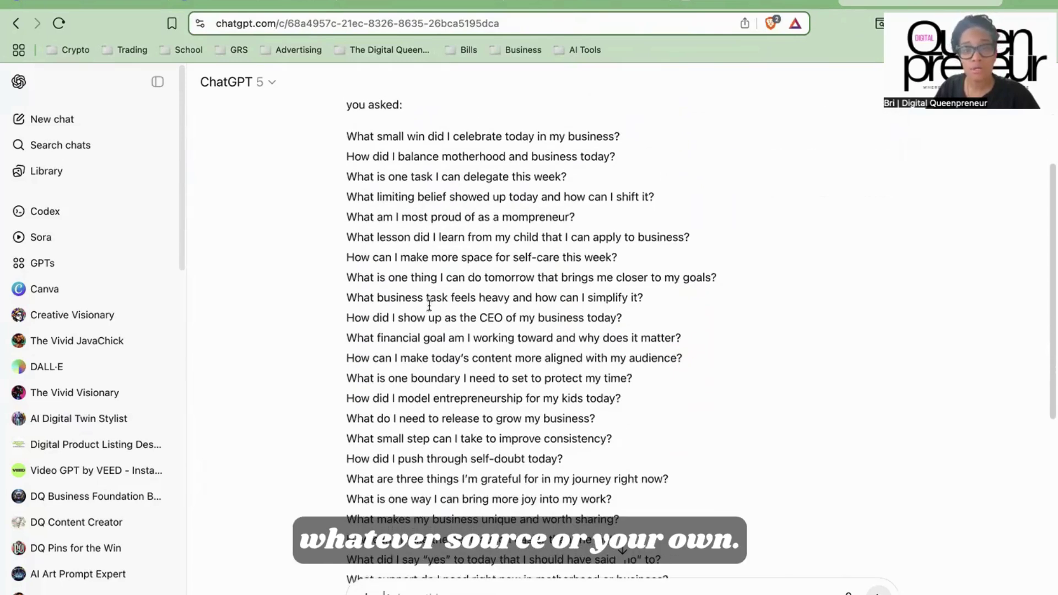
{"action": "scroll", "coordinate": [429, 306], "scroll_direction": "down", "scroll_amount": 4}
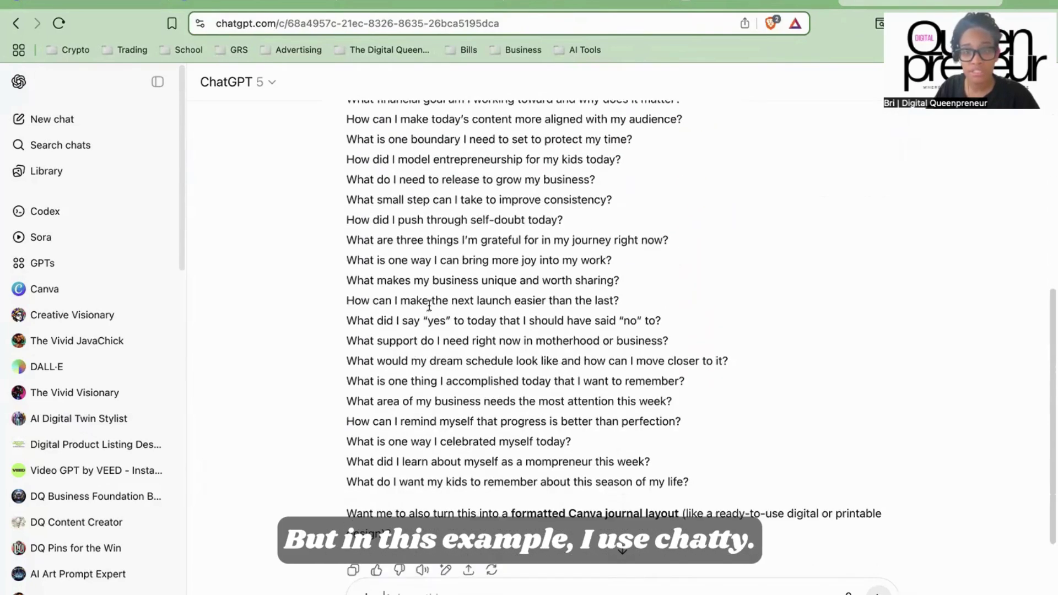
{"action": "scroll", "coordinate": [775, 391], "scroll_direction": "up", "scroll_amount": 1}
{"action": "left_click_drag", "start_coordinate": [745, 431], "coordinate": [323, 428]}
{"action": "key", "text": "super+c"}
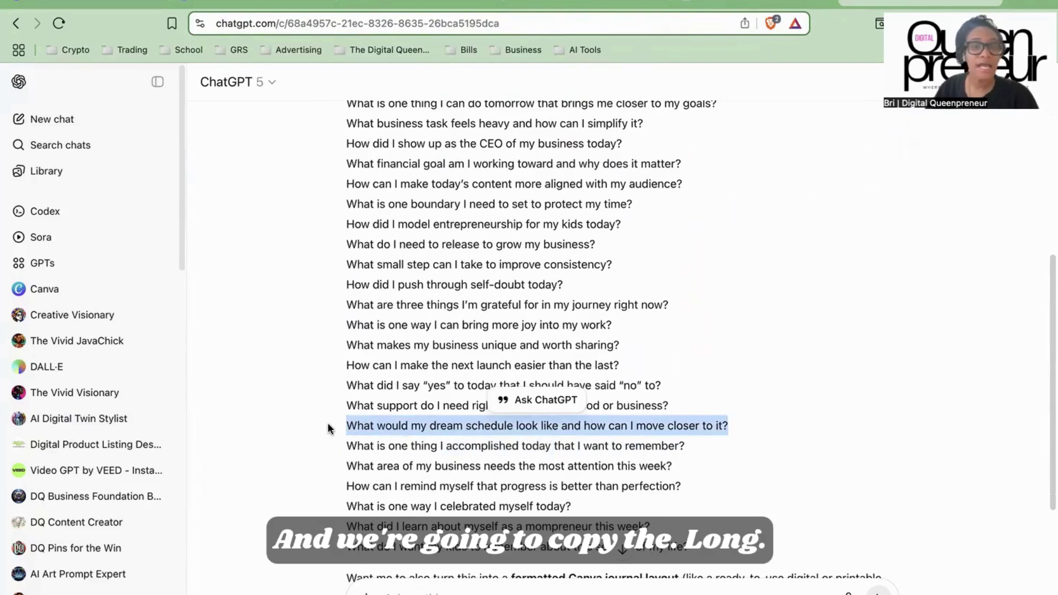
{"action": "scroll", "coordinate": [643, 312], "scroll_direction": "up", "scroll_amount": 4}
{"action": "scroll", "coordinate": [644, 315], "scroll_direction": "up", "scroll_amount": 6}
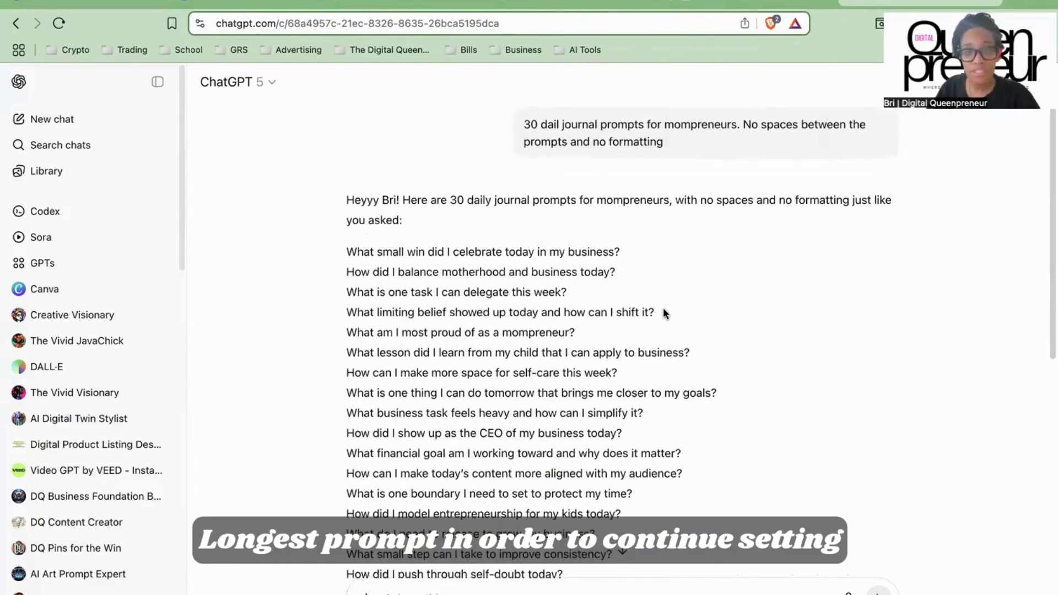
{"action": "scroll", "coordinate": [663, 308], "scroll_direction": "down", "scroll_amount": 12}
Paste the dream-schedule prompt over the placeholder heading and shrink it to size 22 on two lines
{"action": "left_click", "coordinate": [252, 4]}
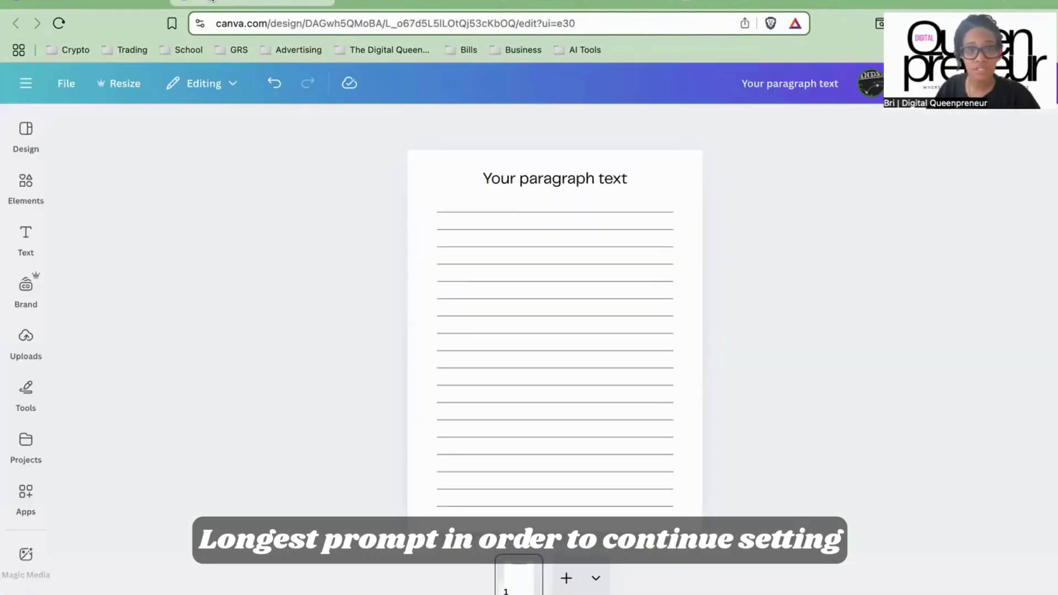
{"action": "double_click", "coordinate": [538, 176]}
{"action": "key", "text": "super+v"}
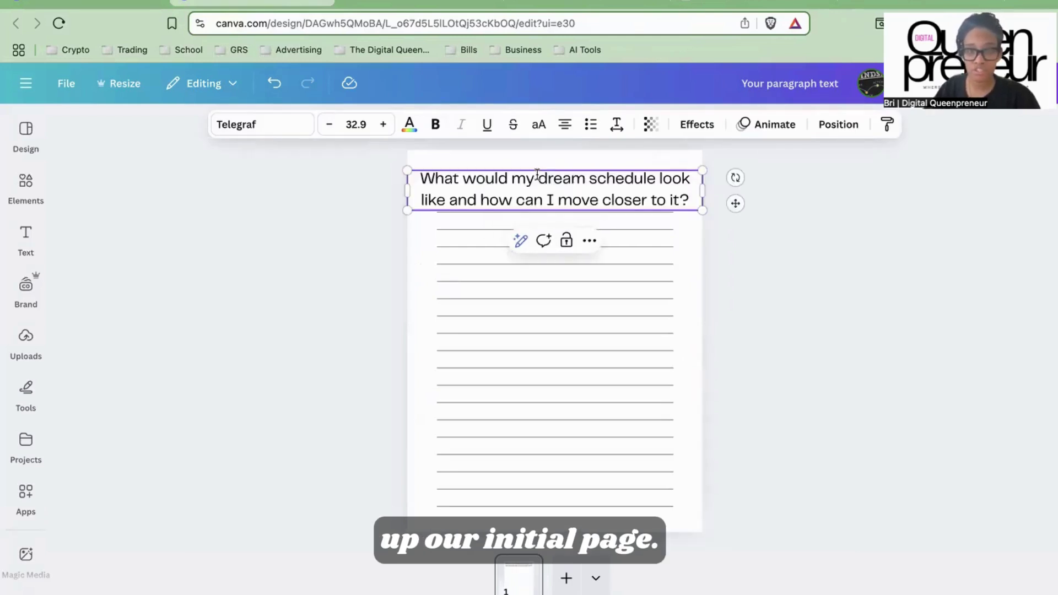
{"action": "left_click_drag", "start_coordinate": [702, 210], "coordinate": [713, 188]}
{"action": "left_click", "coordinate": [791, 208]}
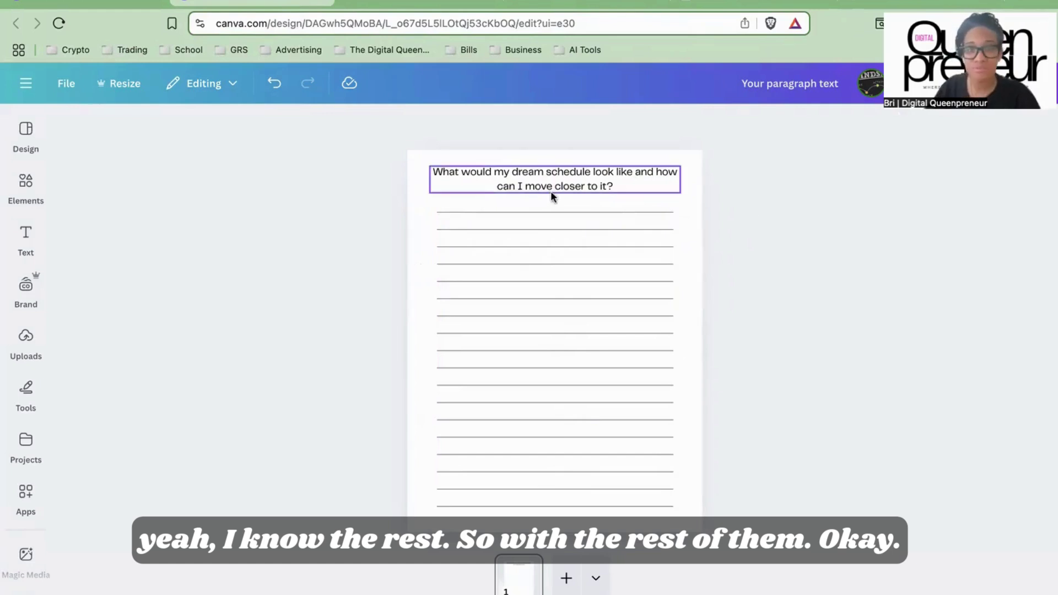
{"action": "left_click", "coordinate": [544, 183]}
{"action": "left_click", "coordinate": [769, 194]}
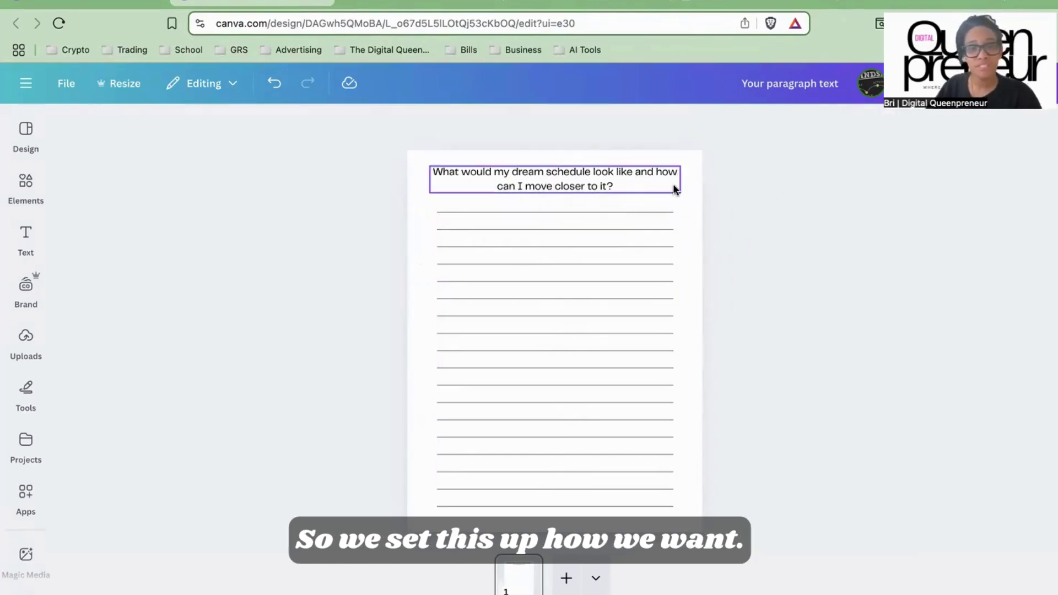
Search Elements for 'flower' and place a floral outline graphic in the bottom-right corner
{"action": "left_click", "coordinate": [26, 285]}
{"action": "left_click", "coordinate": [25, 190]}
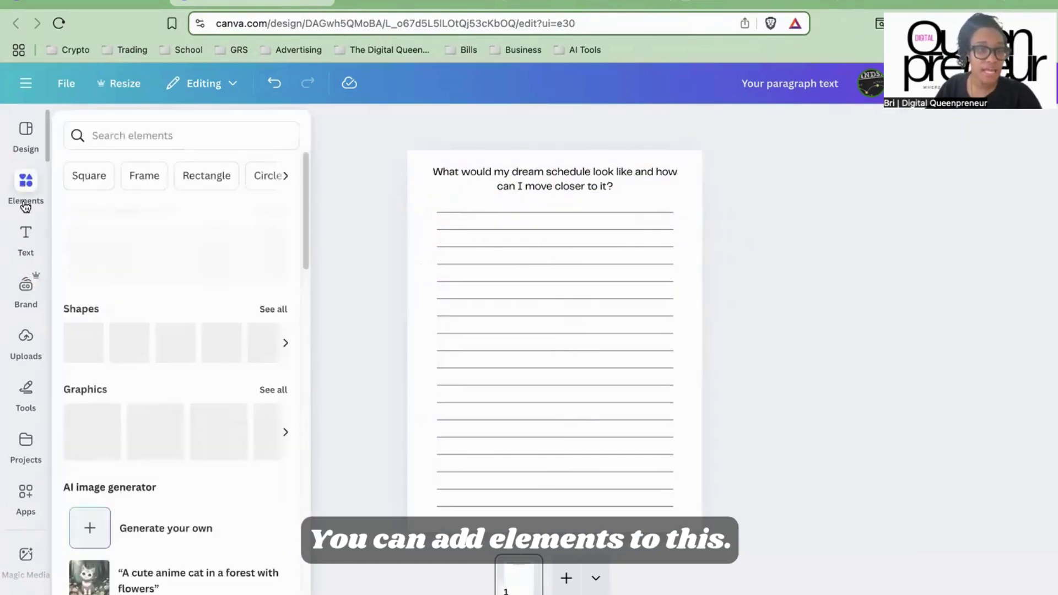
{"action": "left_click", "coordinate": [116, 130]}
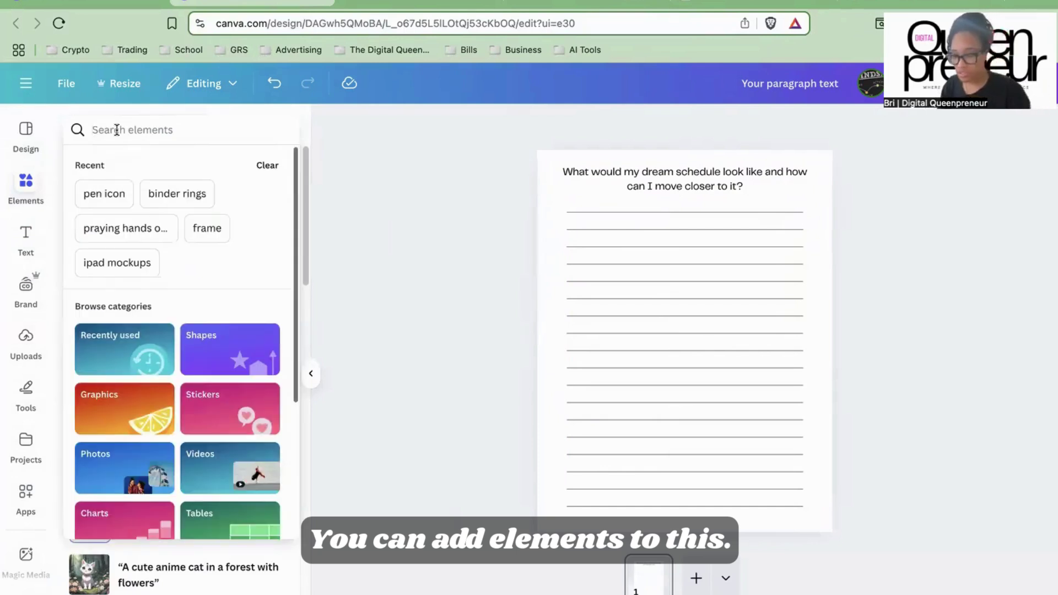
{"action": "type", "text": "flower"}
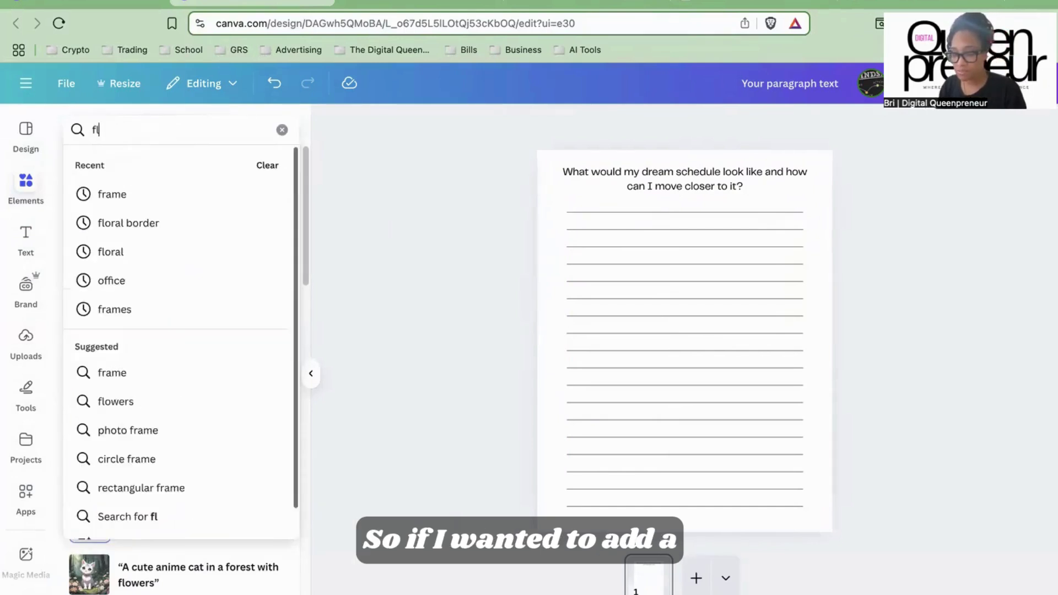
{"action": "left_click", "coordinate": [176, 201]}
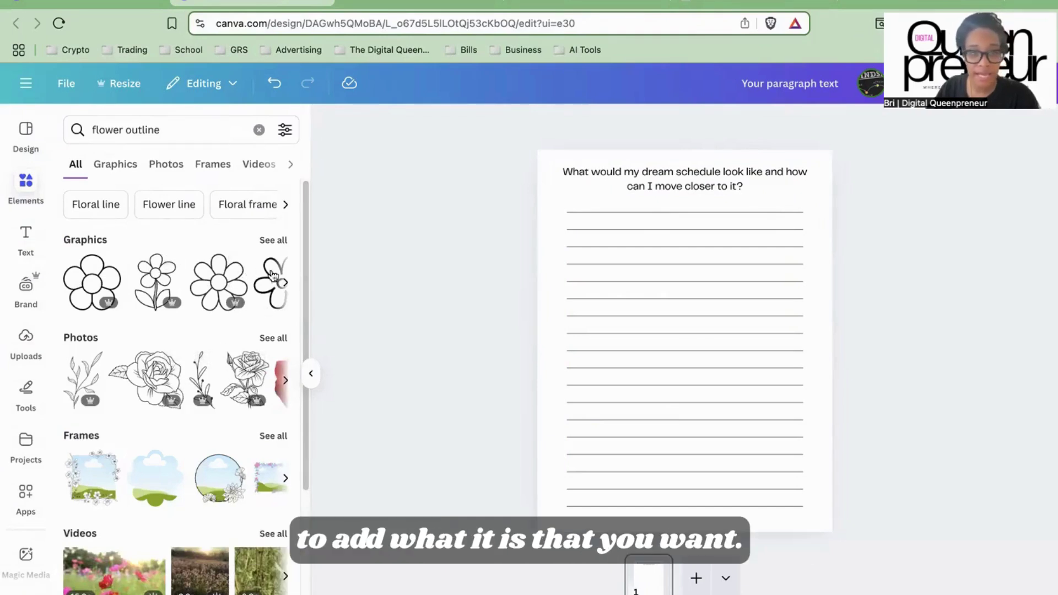
{"action": "left_click", "coordinate": [273, 241]}
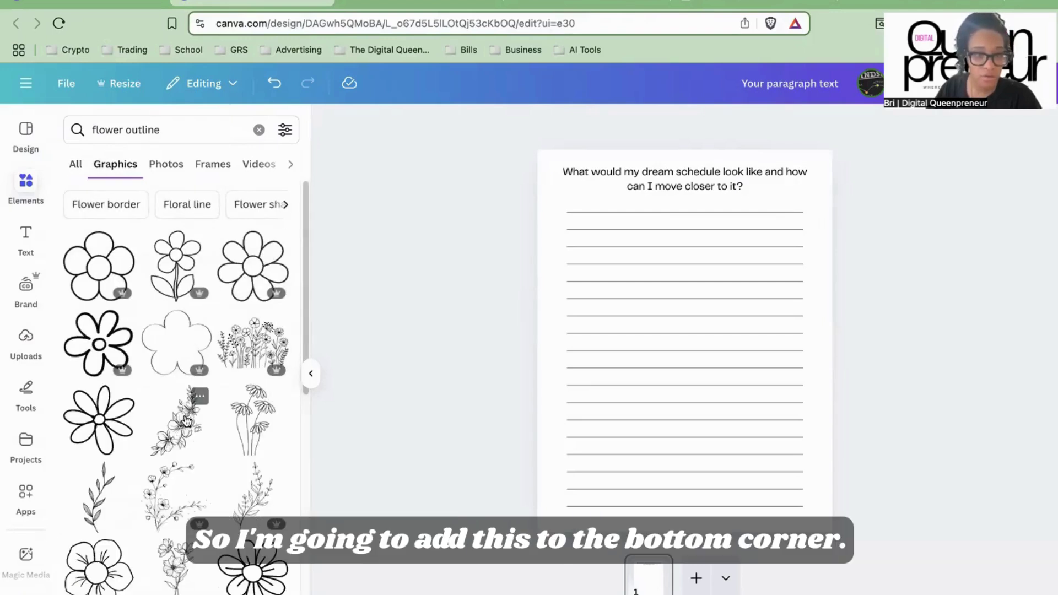
{"action": "left_click", "coordinate": [186, 420]}
{"action": "left_click_drag", "start_coordinate": [726, 391], "coordinate": [822, 512]}
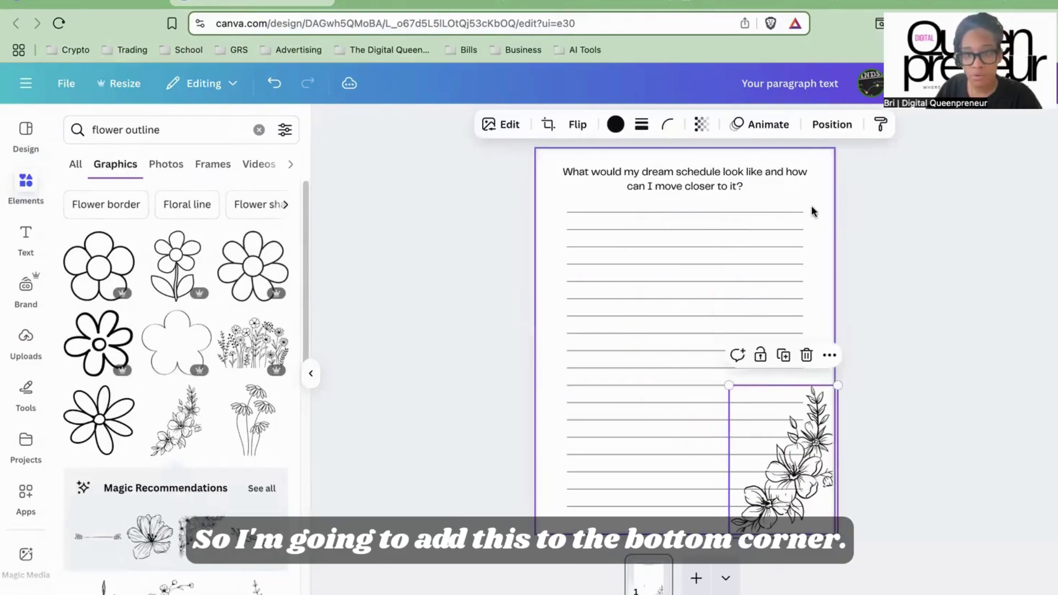
Fade the floral graphic to transparency 15 and send it behind the writing lines
{"action": "left_click", "coordinate": [701, 124]}
{"action": "left_click_drag", "start_coordinate": [741, 182], "coordinate": [648, 214]}
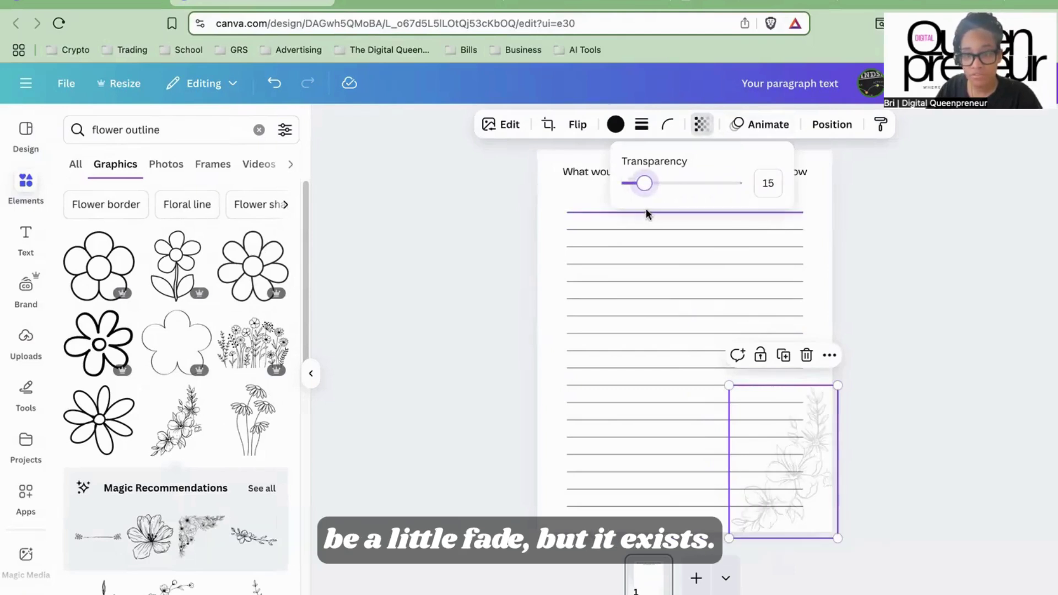
{"action": "left_click", "coordinate": [829, 128]}
{"action": "left_click", "coordinate": [244, 236]}
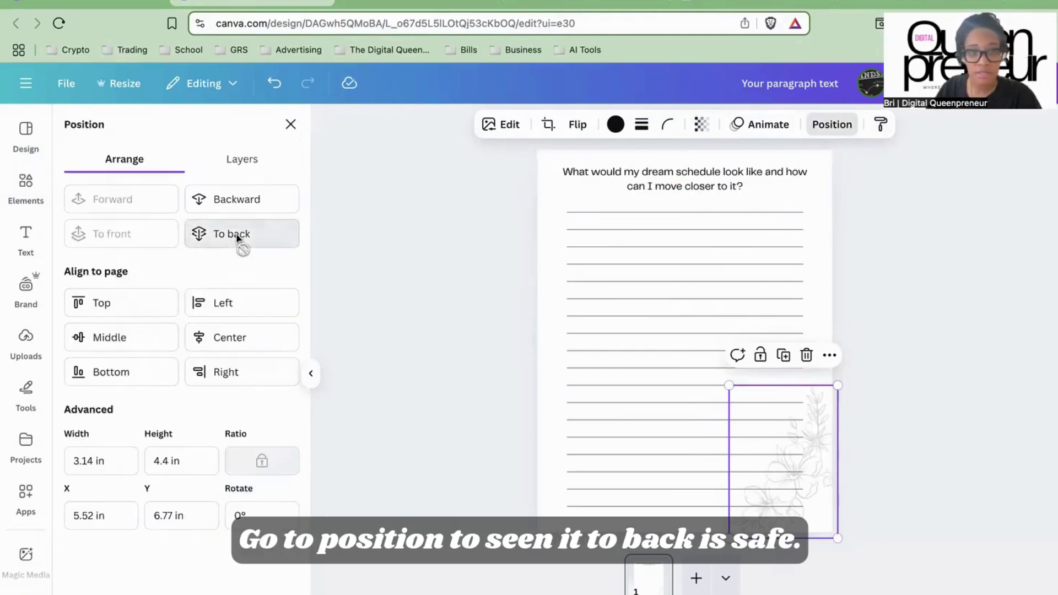
{"action": "left_click", "coordinate": [904, 282]}
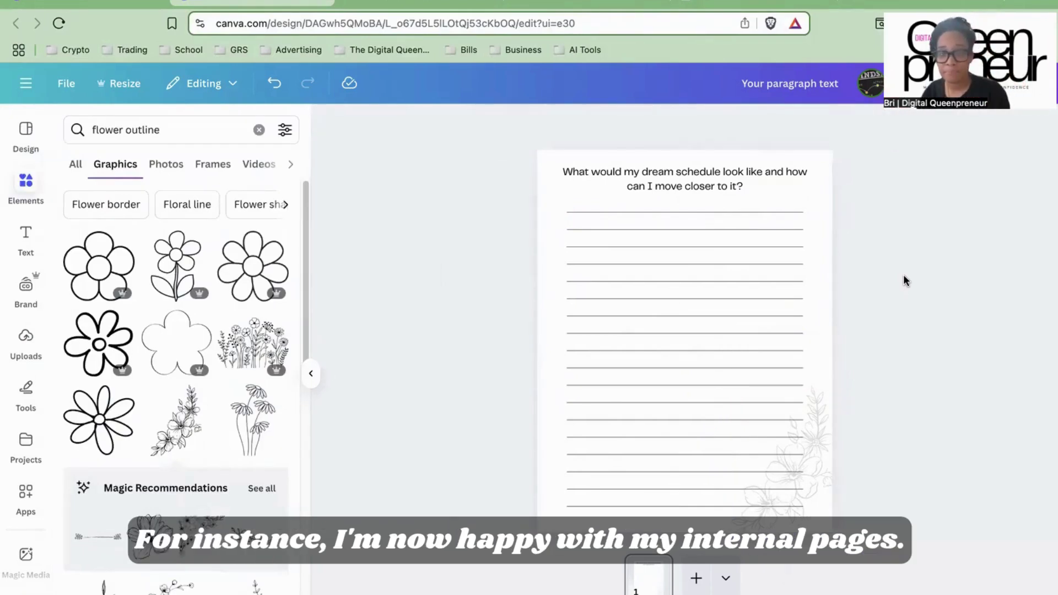
In Bulk create, clear the sample data table and name its column 'Prompts'
{"action": "left_click", "coordinate": [728, 184]}
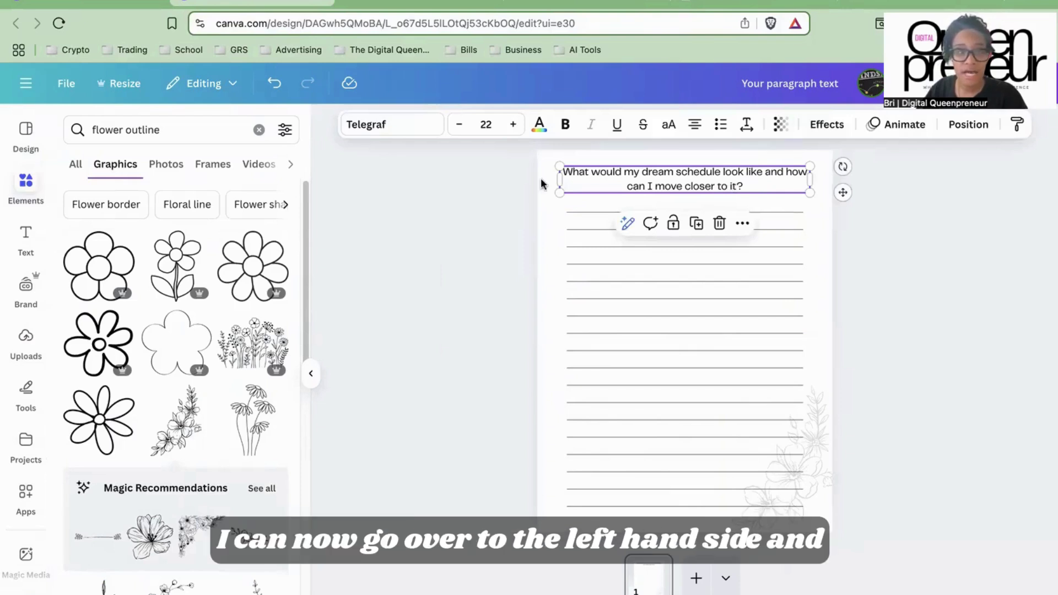
{"action": "scroll", "coordinate": [31, 313], "scroll_direction": "down", "scroll_amount": 3}
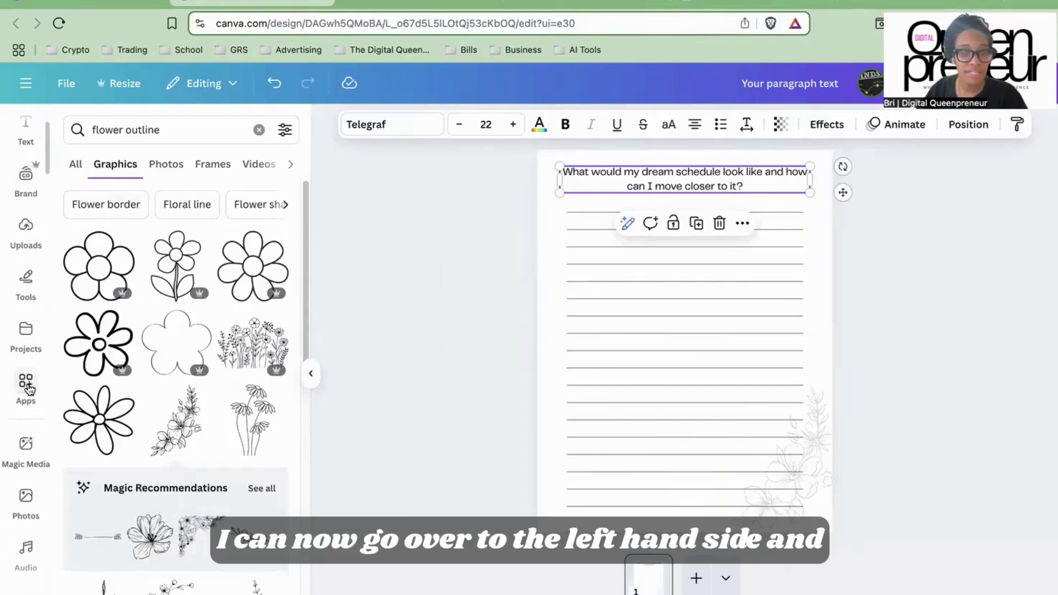
{"action": "left_click", "coordinate": [26, 384]}
{"action": "scroll", "coordinate": [165, 386], "scroll_direction": "down", "scroll_amount": 6}
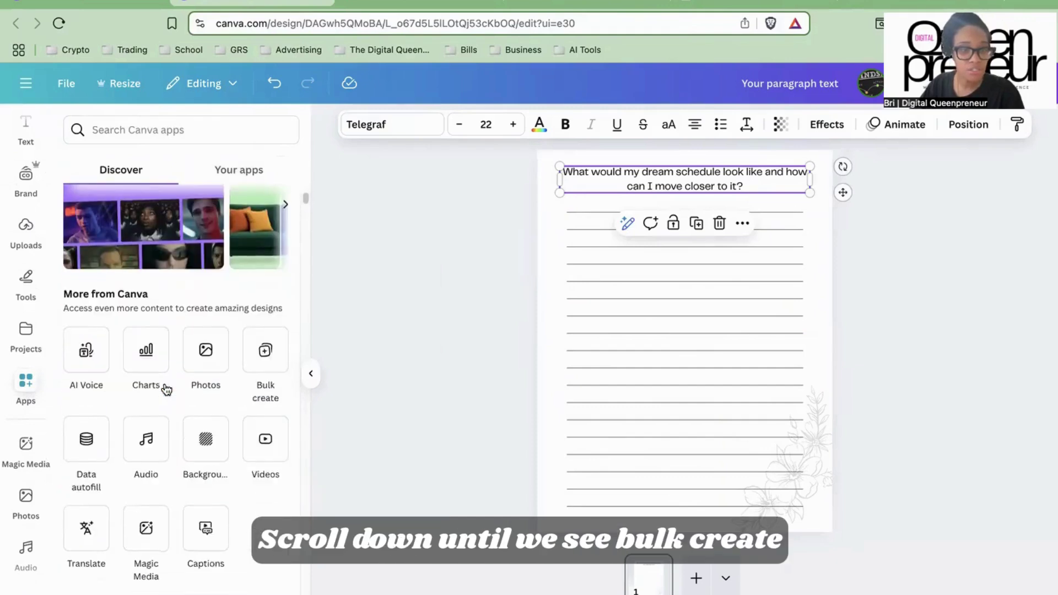
{"action": "left_click", "coordinate": [270, 321]}
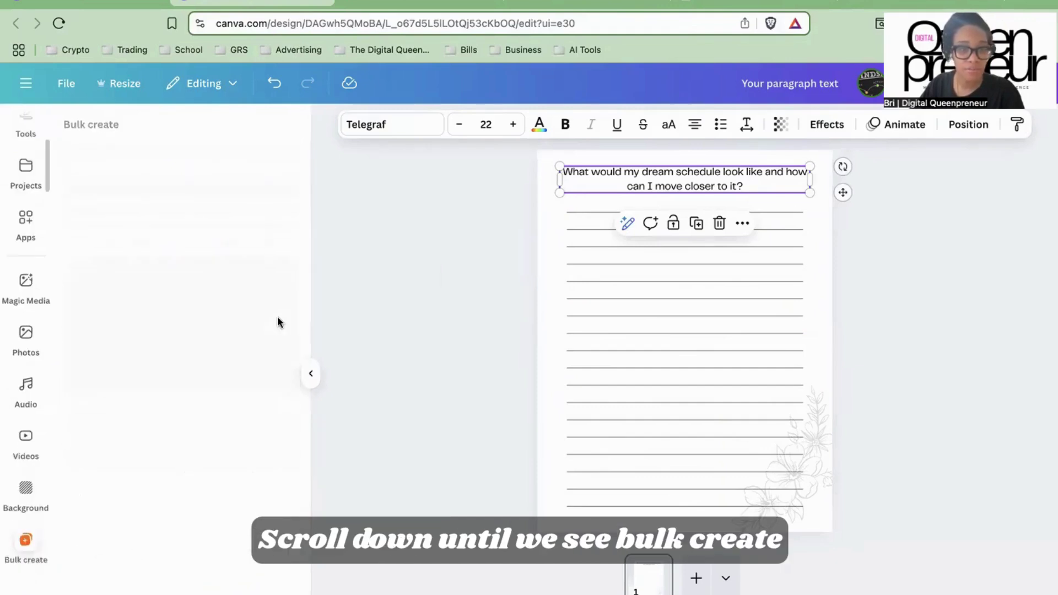
{"action": "left_click", "coordinate": [181, 557]}
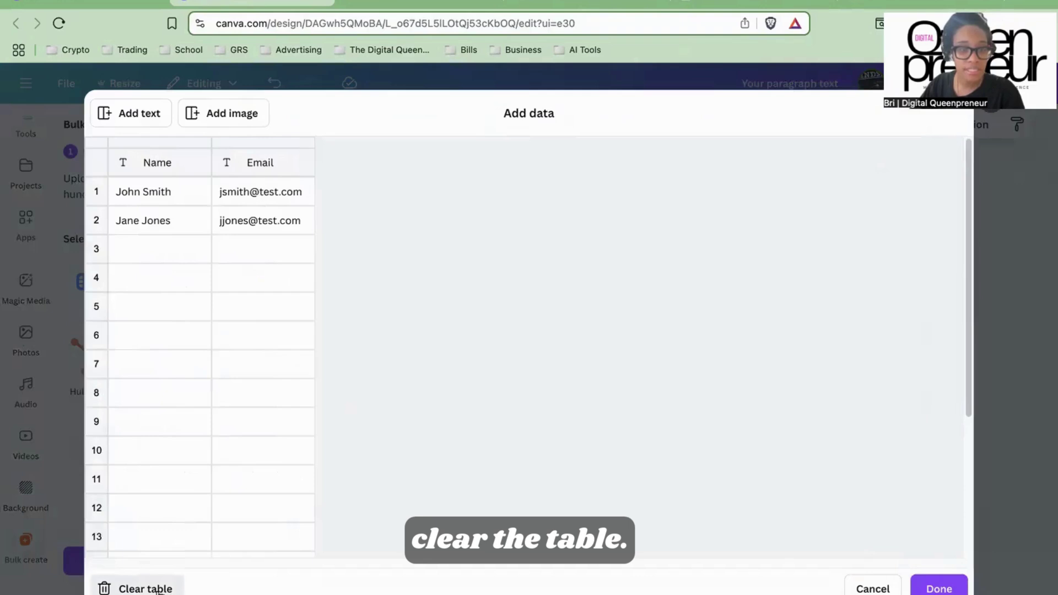
{"action": "left_click", "coordinate": [160, 588]}
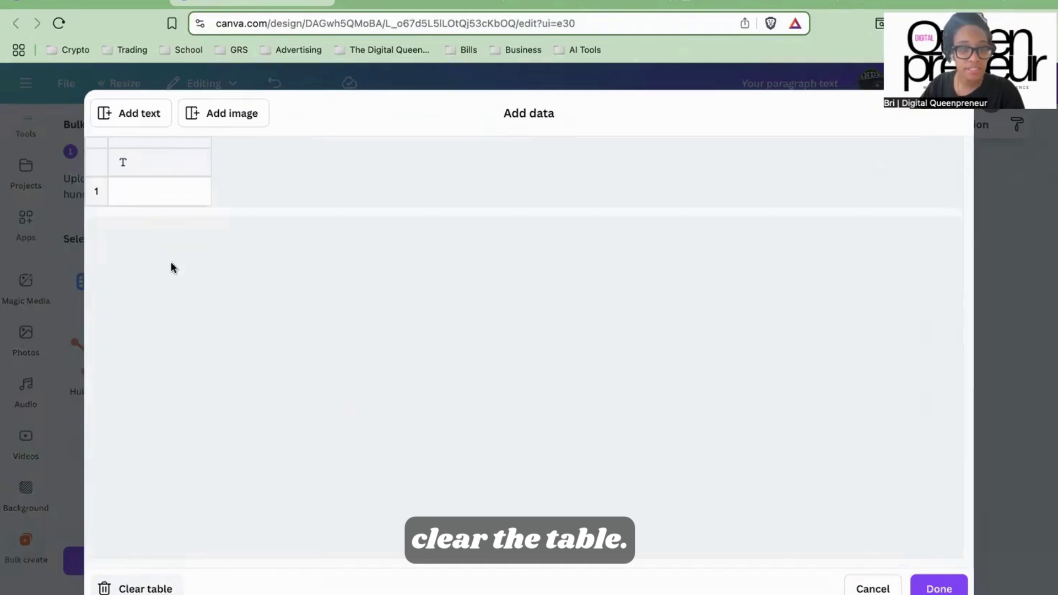
{"action": "left_click", "coordinate": [172, 167]}
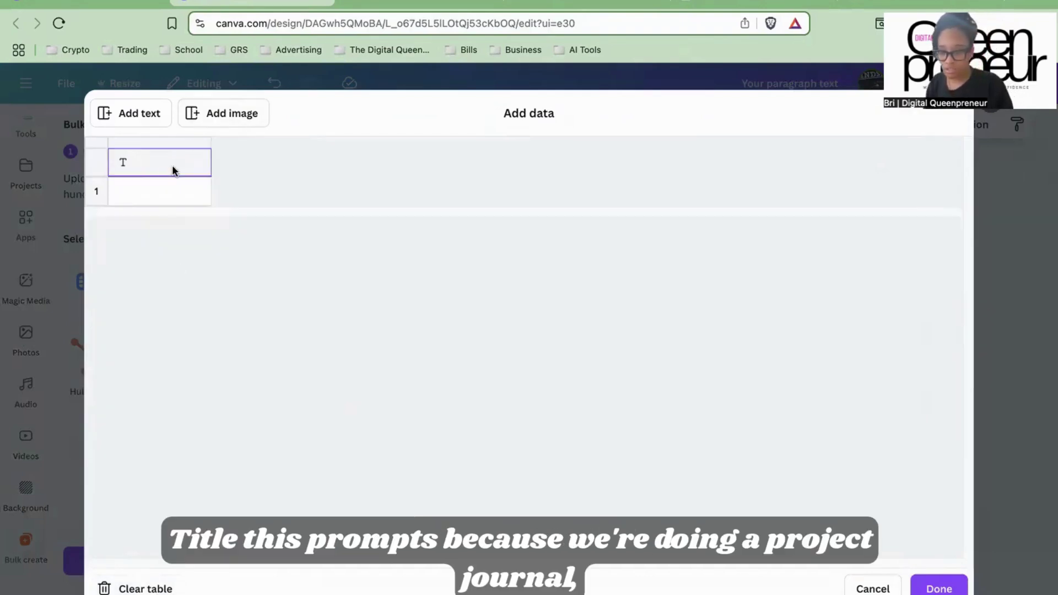
{"action": "type", "text": "P"}
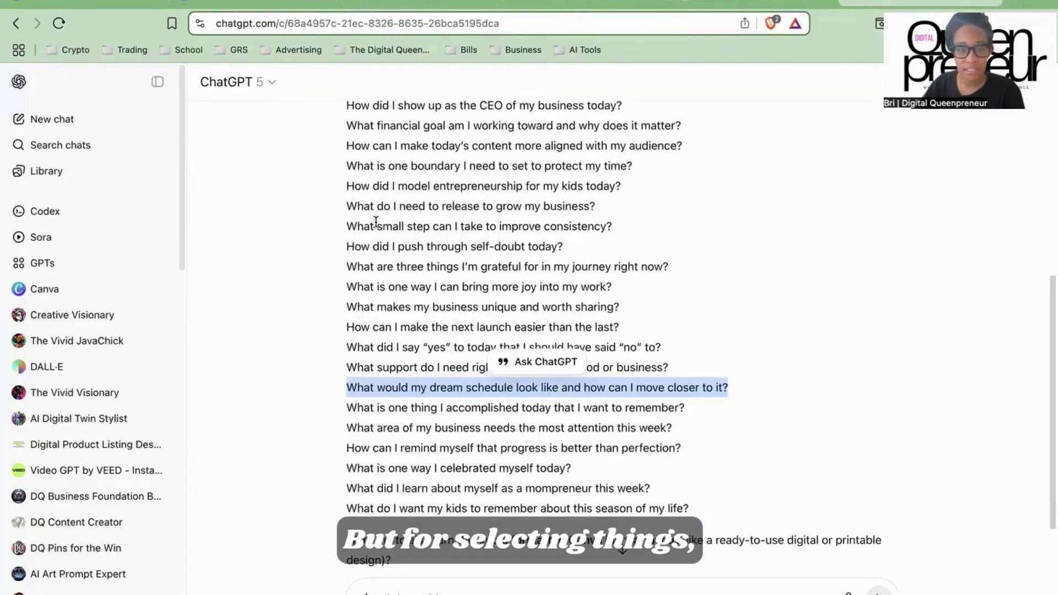
In ChatGPT, select and copy the full list of 30 journal prompts
{"action": "scroll", "coordinate": [372, 219], "scroll_direction": "up", "scroll_amount": 1}
{"action": "left_click", "coordinate": [371, 215]}
{"action": "scroll", "coordinate": [372, 215], "scroll_direction": "up", "scroll_amount": 5}
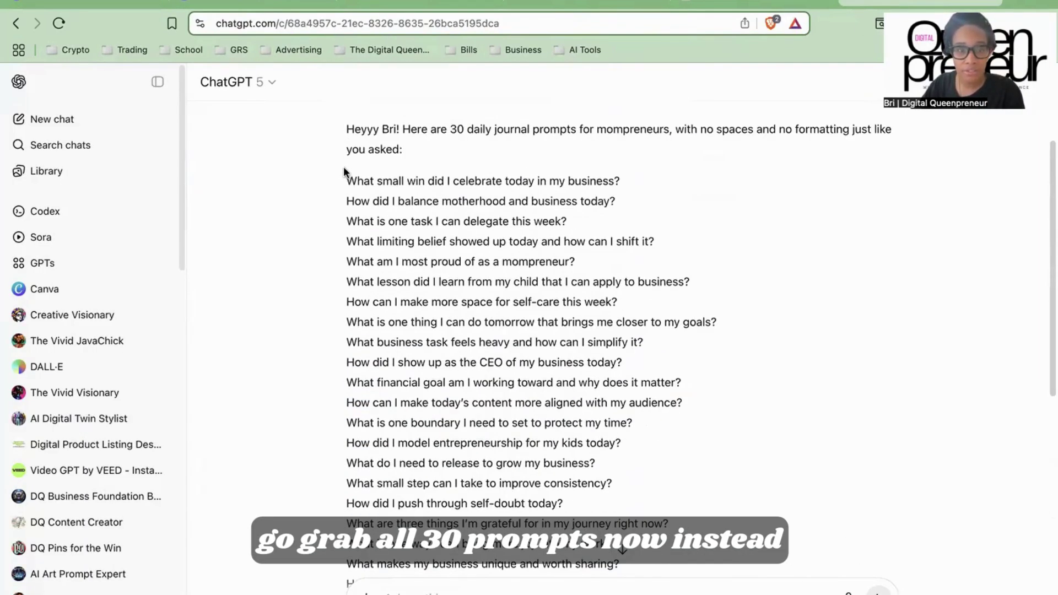
{"action": "left_click_drag", "start_coordinate": [344, 176], "coordinate": [735, 381]}
{"action": "scroll", "coordinate": [458, 344], "scroll_direction": "down", "scroll_amount": 7}
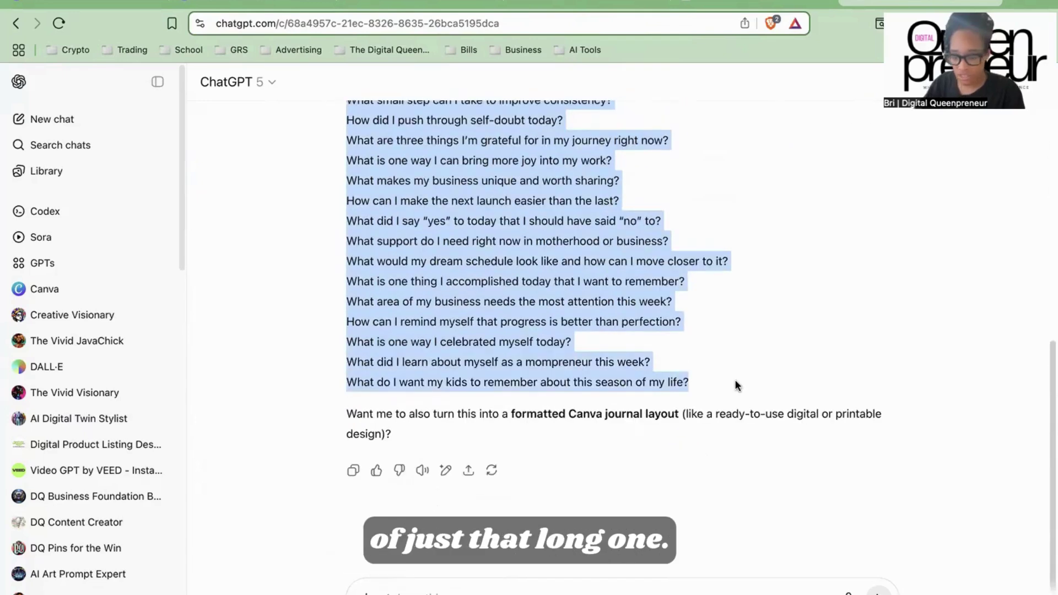
Paste the 30 prompts into the Prompts column and confirm the data table
{"action": "left_click", "coordinate": [269, 3]}
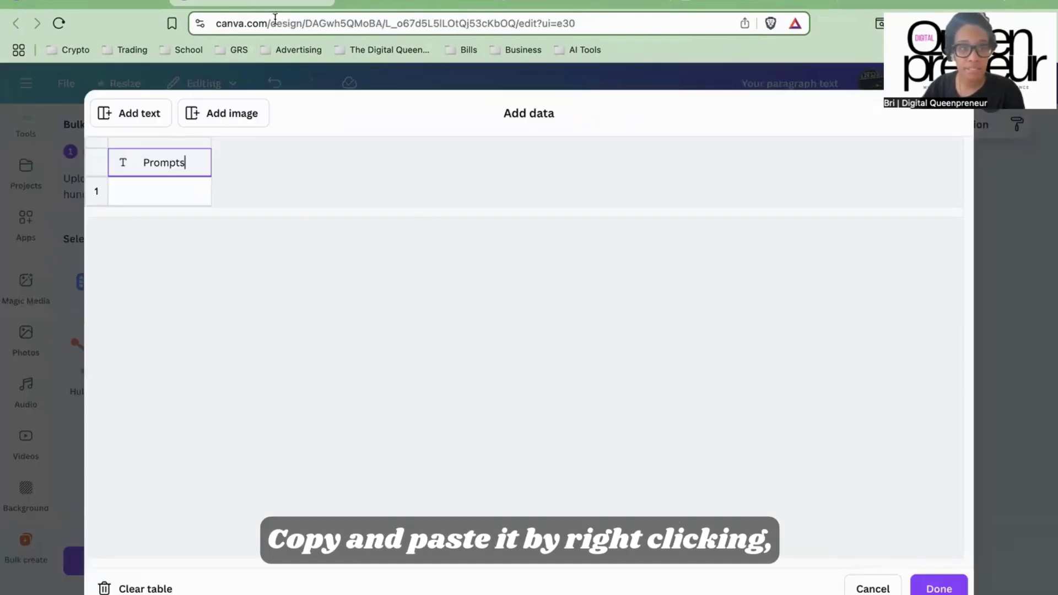
{"action": "right_click", "coordinate": [155, 191]}
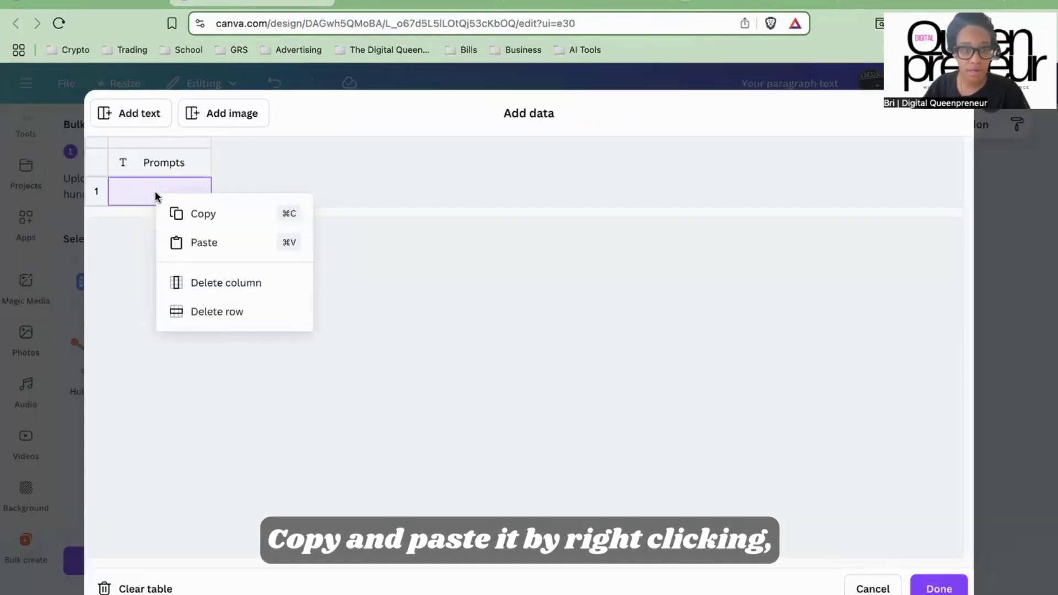
{"action": "left_click", "coordinate": [203, 241]}
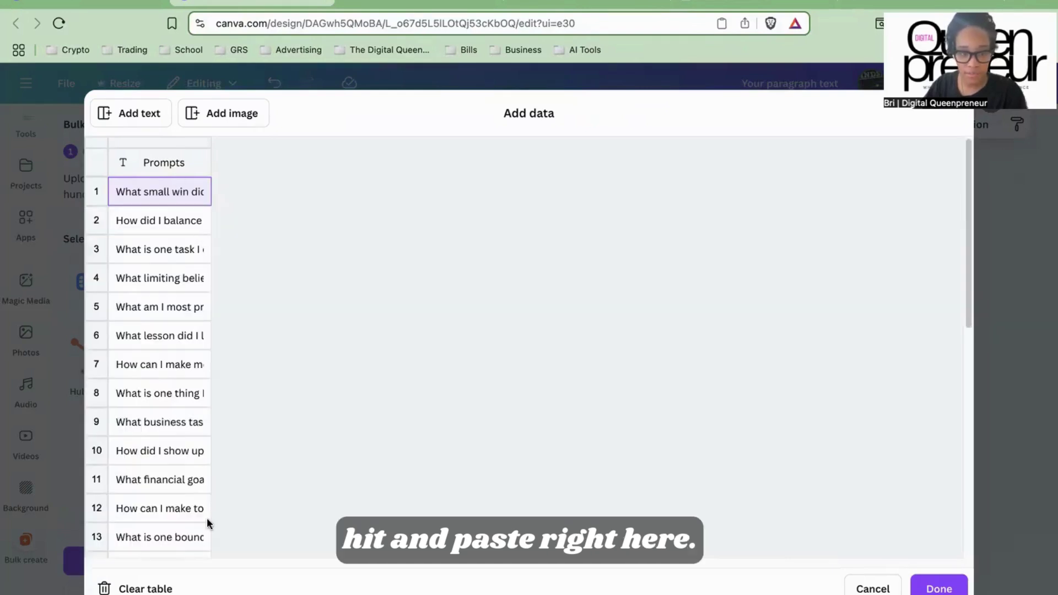
{"action": "left_click", "coordinate": [940, 585]}
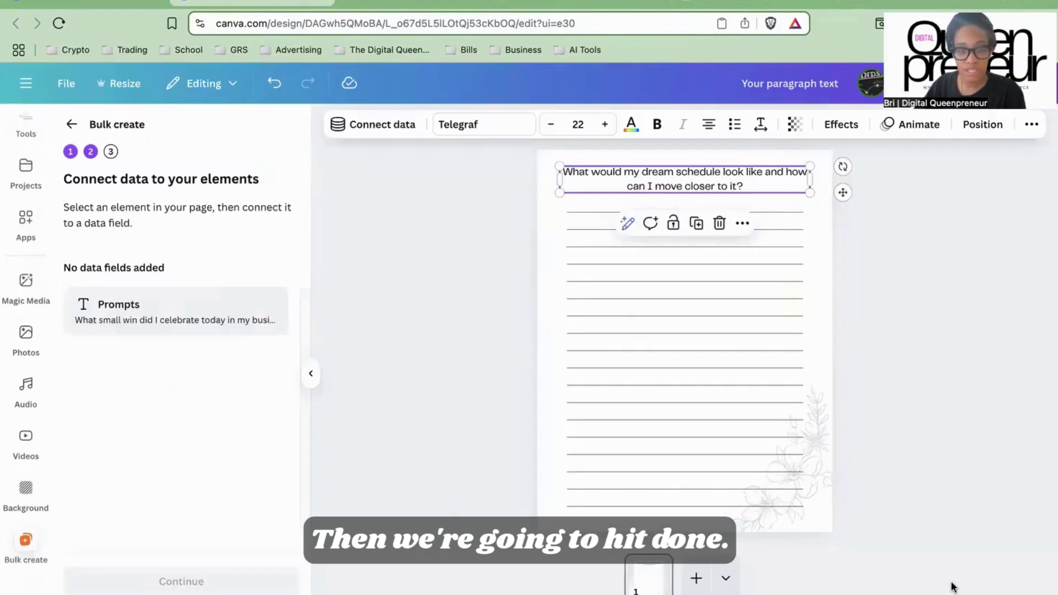
Link the page heading to the Prompts field, review output settings, and continue to generation
{"action": "left_click", "coordinate": [363, 130]}
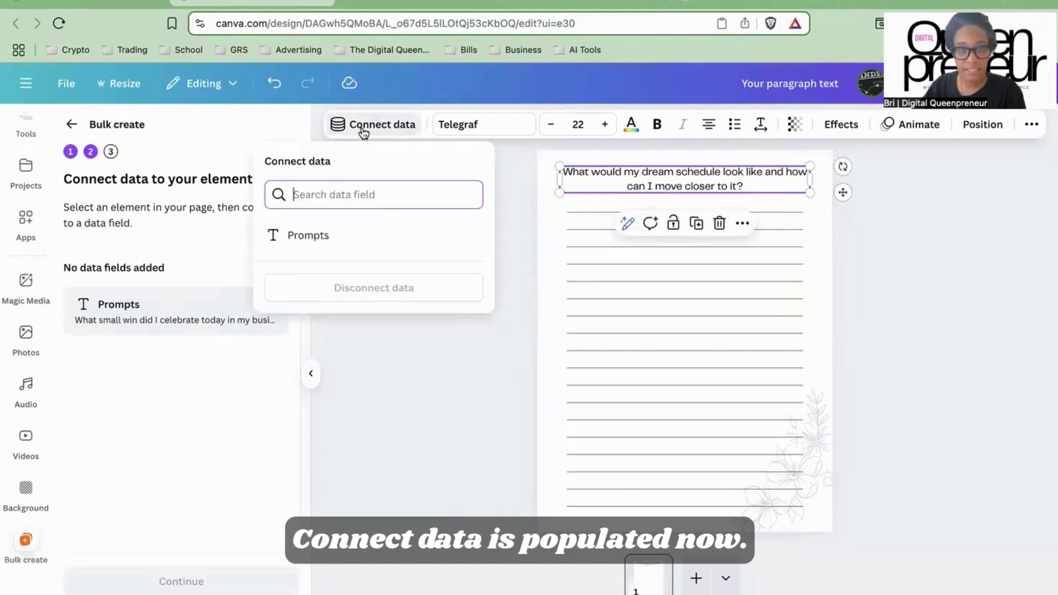
{"action": "left_click", "coordinate": [311, 236]}
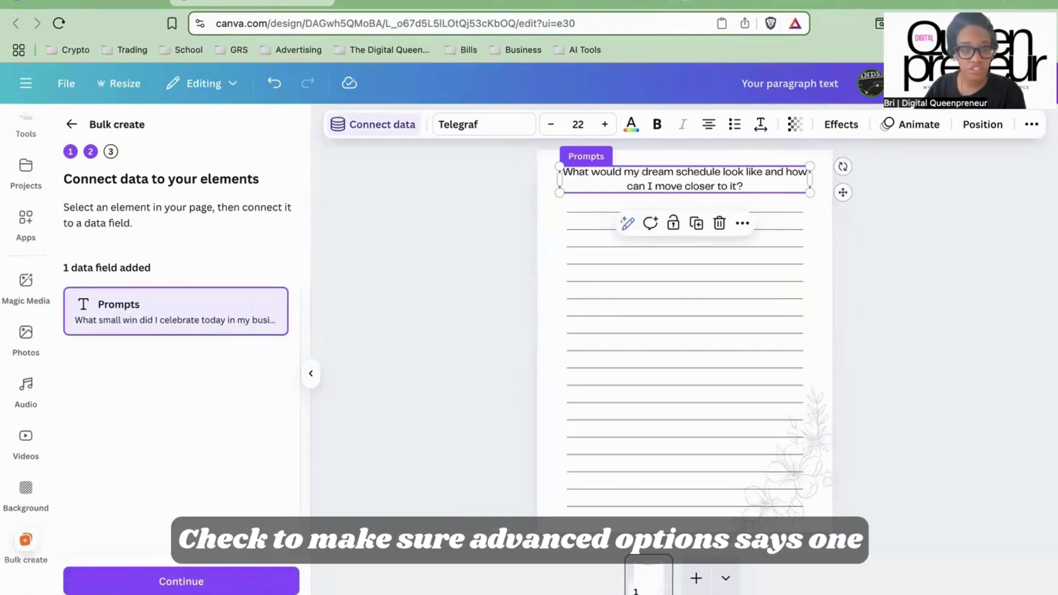
{"action": "left_click", "coordinate": [247, 580]}
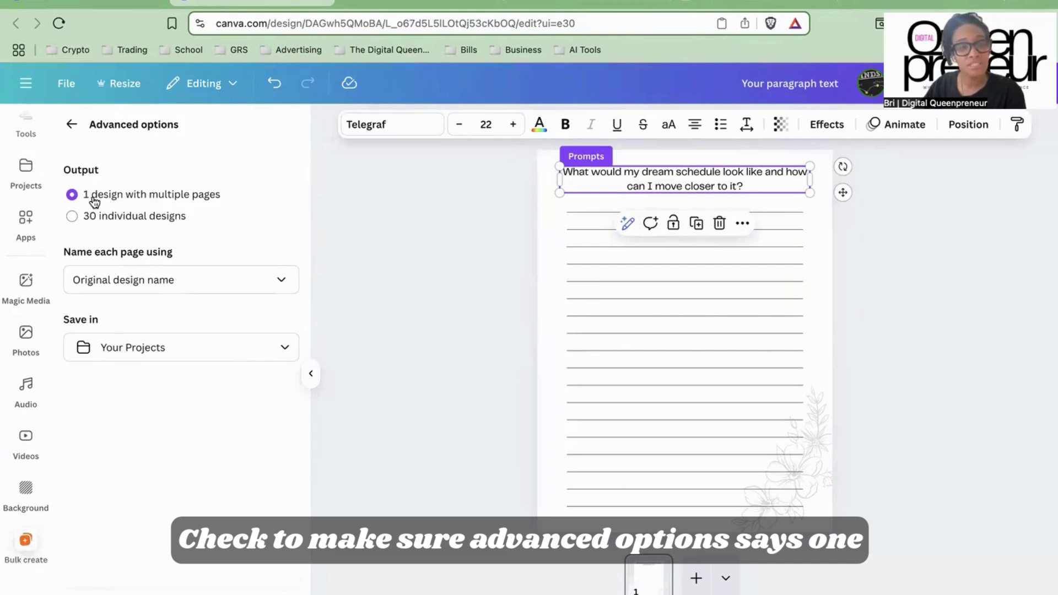
{"action": "left_click", "coordinate": [72, 124]}
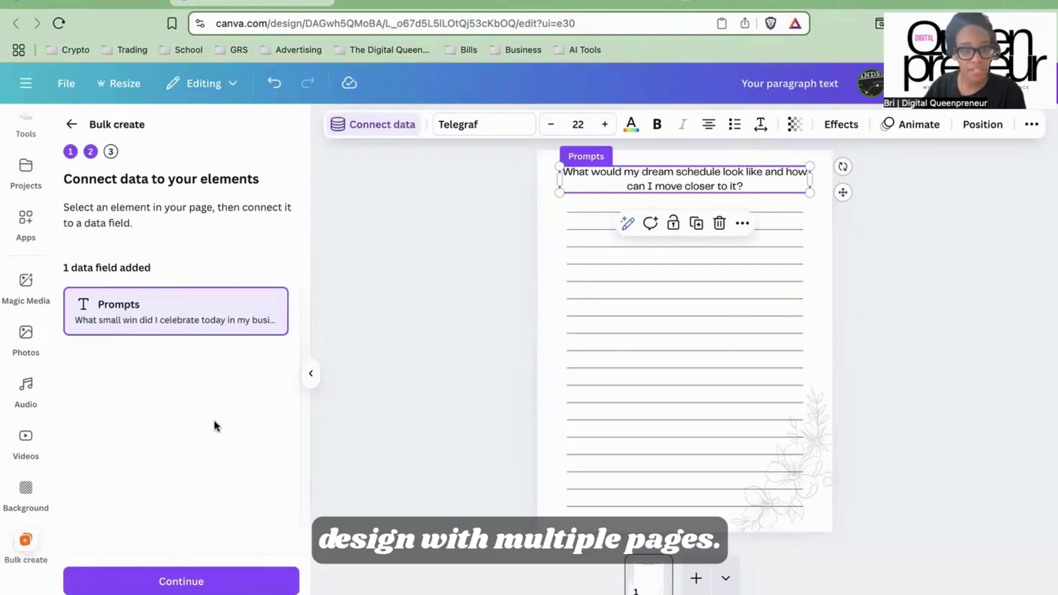
{"action": "left_click", "coordinate": [235, 580]}
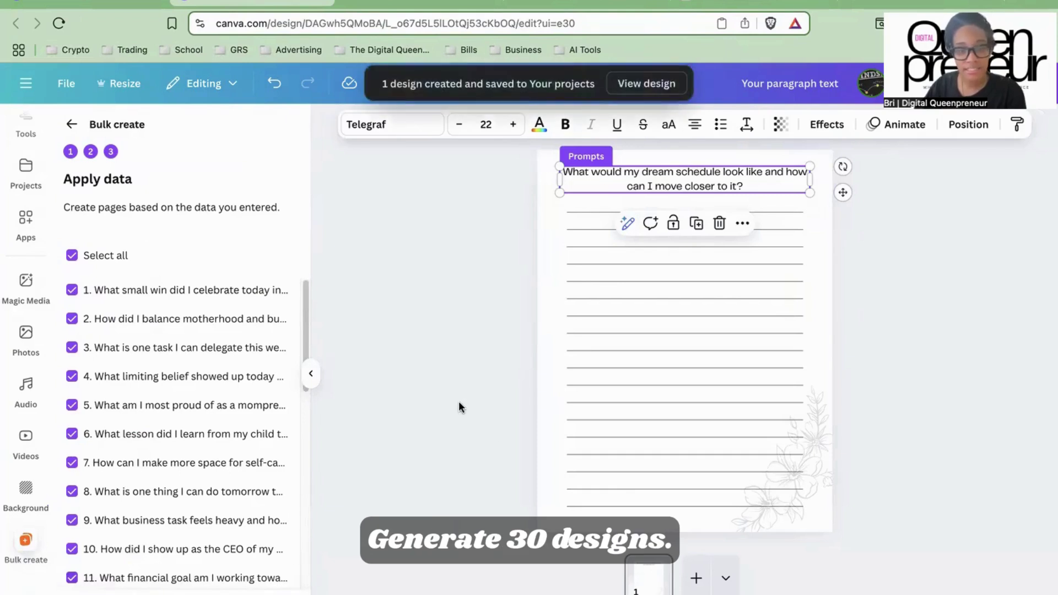
Open the generated journal and scroll through all 30 prompt pages in grid view
{"action": "left_click", "coordinate": [647, 84]}
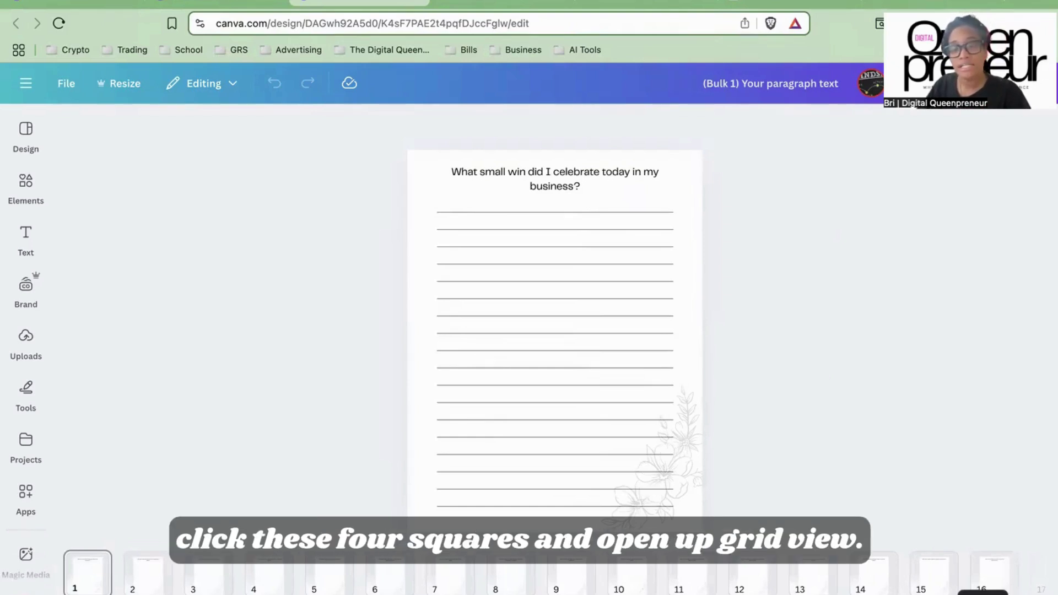
{"action": "left_click", "coordinate": [983, 592]}
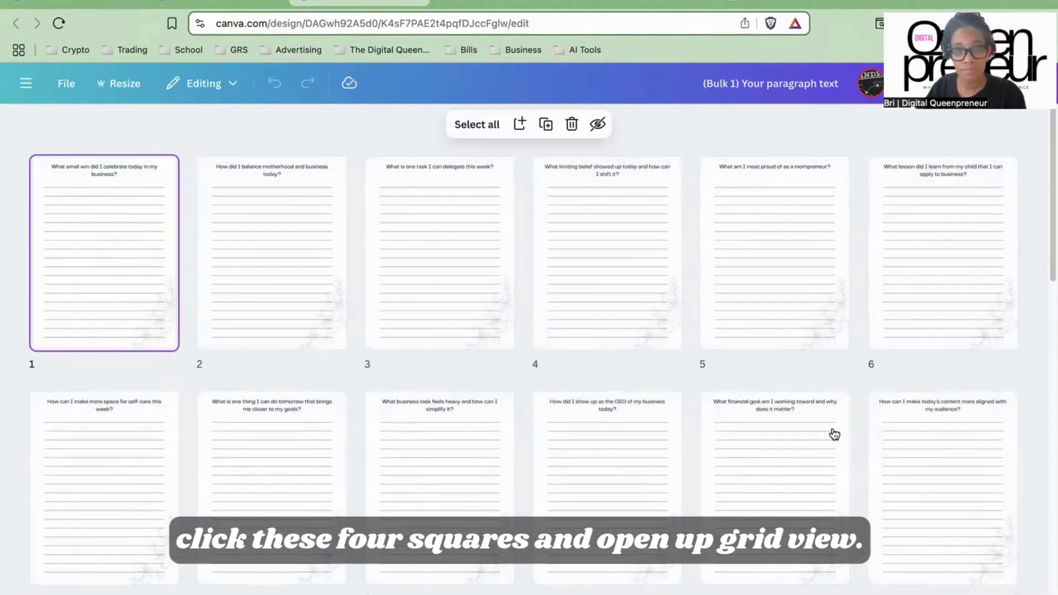
{"action": "scroll", "coordinate": [826, 452], "scroll_direction": "down", "scroll_amount": 10}
{"action": "scroll", "coordinate": [825, 462], "scroll_direction": "down", "scroll_amount": 4}
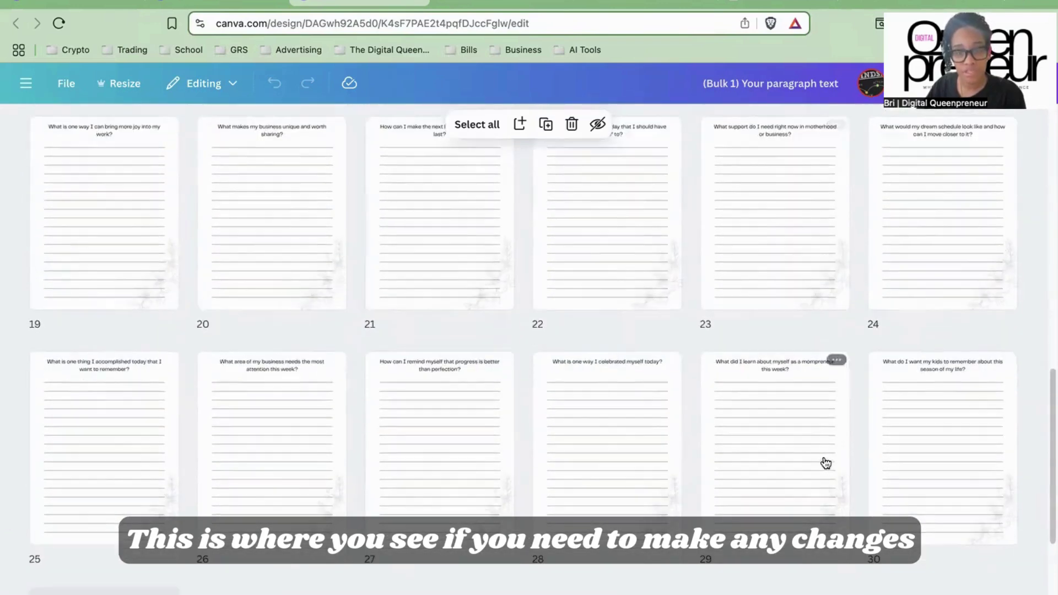
{"action": "scroll", "coordinate": [822, 458], "scroll_direction": "up", "scroll_amount": 15}
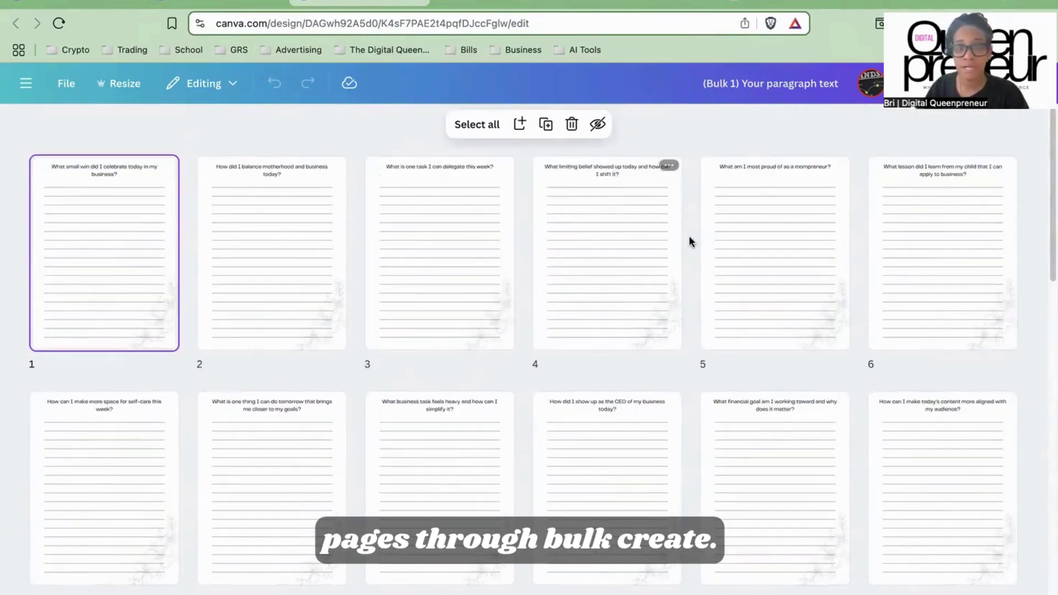
{"action": "scroll", "coordinate": [435, 490], "scroll_direction": "down", "scroll_amount": 14}
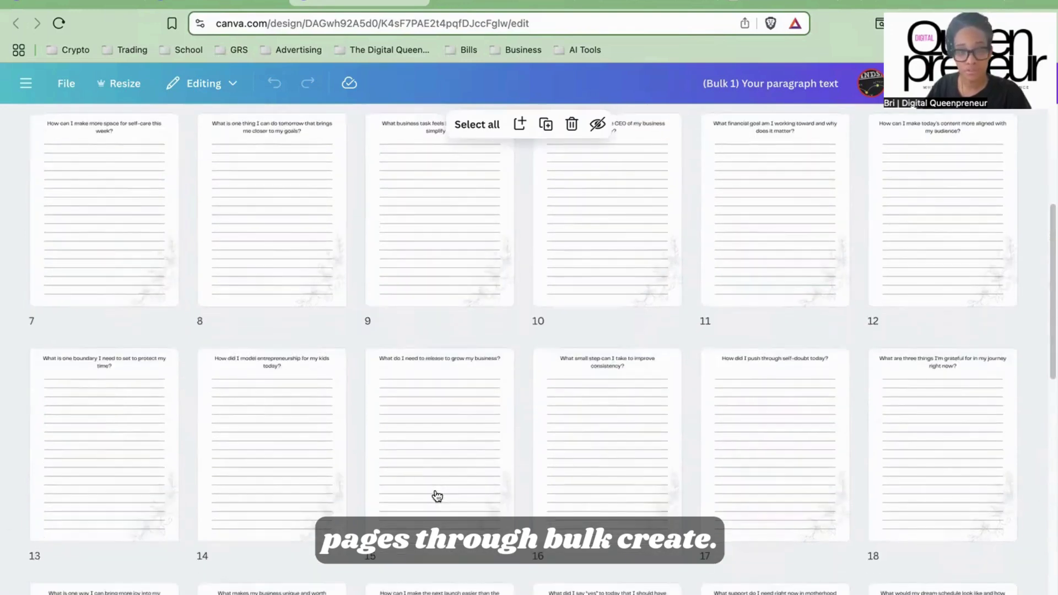
{"action": "scroll", "coordinate": [435, 490], "scroll_direction": "up", "scroll_amount": 14}
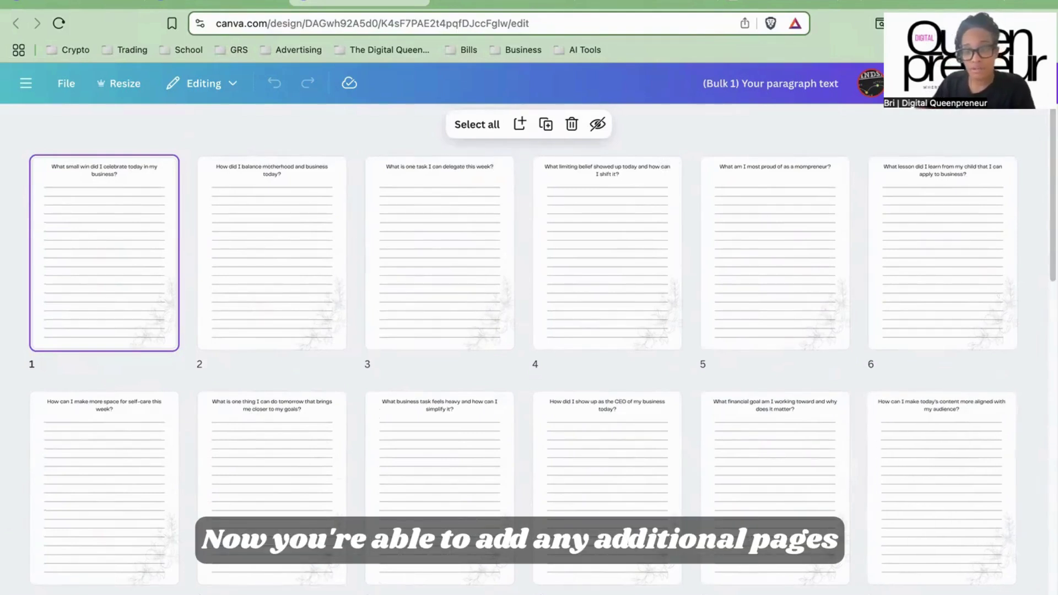
Exit grid view back to page 1, headed 'What small win did I celebrate today in my business?'
{"action": "left_click", "coordinate": [984, 592]}
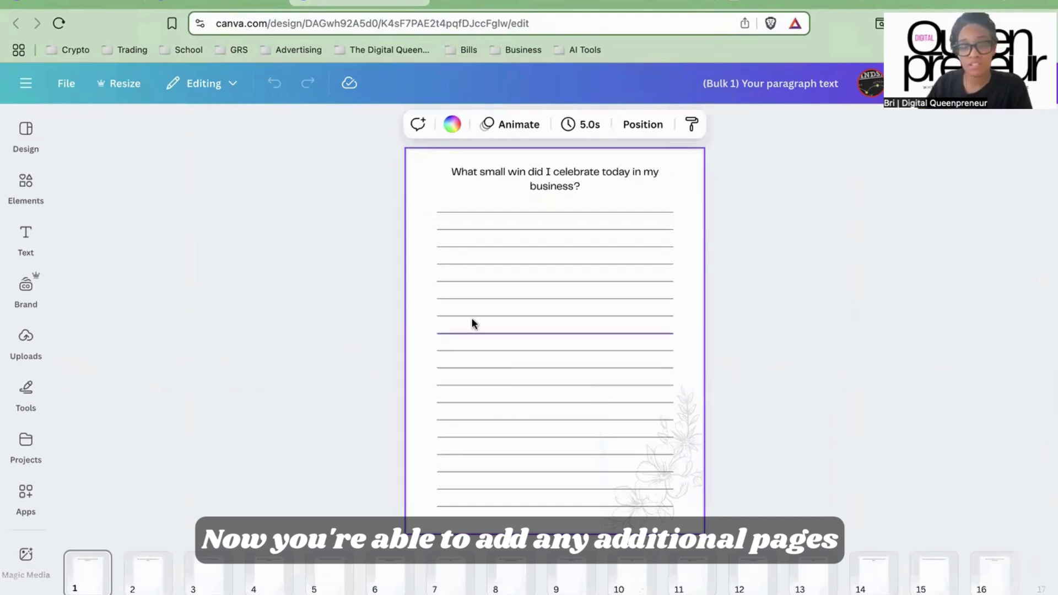